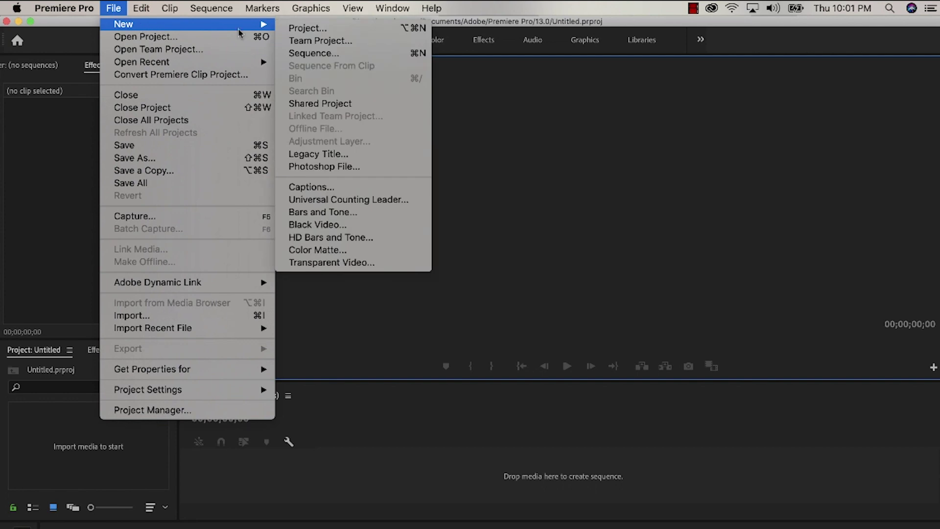
Step: Create a new sequence and place the 16 selected video clips from Lightroom on its timeline
{"action": "left_click", "coordinate": [361, 53]}
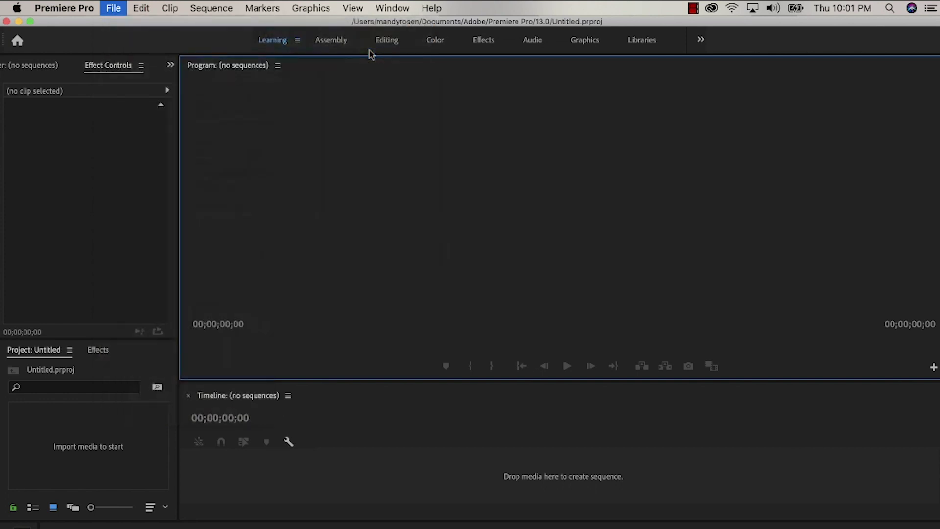
{"action": "key", "text": "Return"}
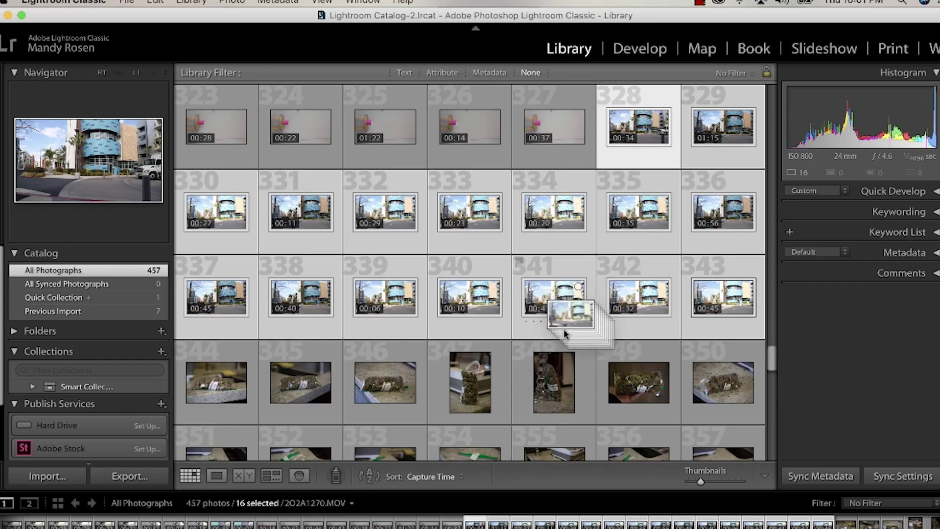
{"action": "left_click_drag", "start_coordinate": [566, 310], "coordinate": [509, 436]}
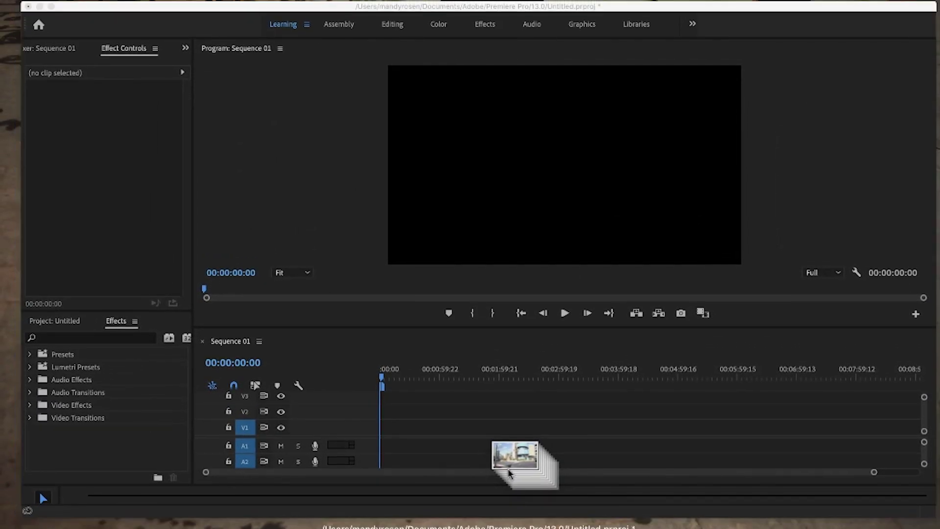
{"action": "left_click_drag", "start_coordinate": [508, 472], "coordinate": [391, 445]}
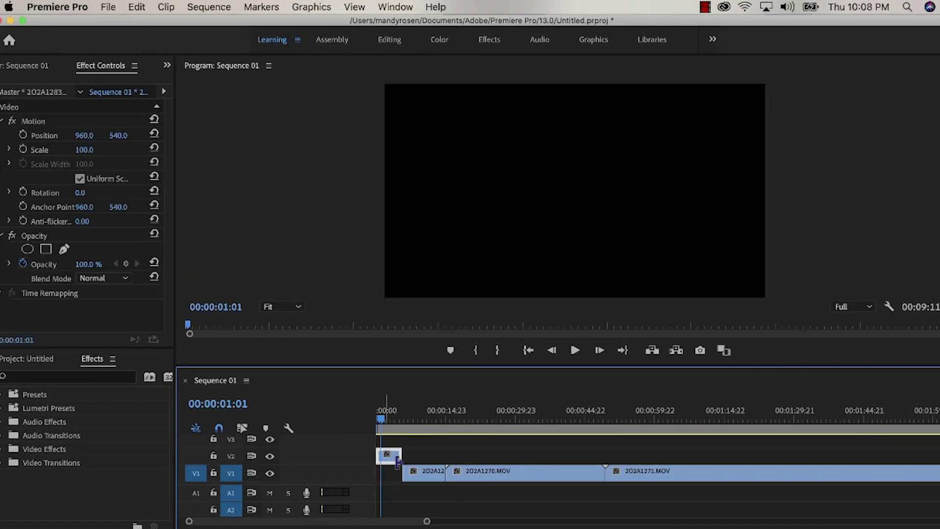
Step: Stack two clips on V1 and V2 at the sequence start, lower the clip's opacity to 29% and play the overlay
{"action": "left_click_drag", "start_coordinate": [391, 471], "coordinate": [373, 450]}
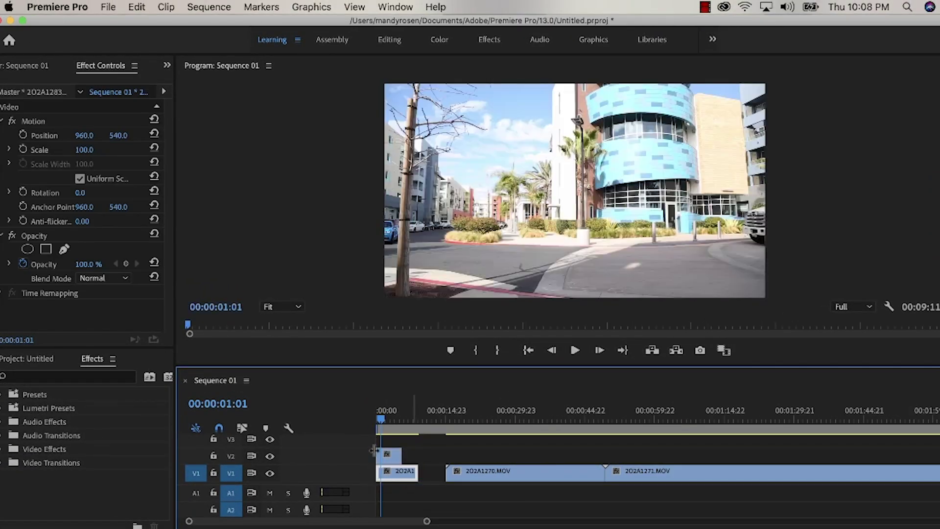
{"action": "left_click_drag", "start_coordinate": [79, 264], "coordinate": [51, 264]}
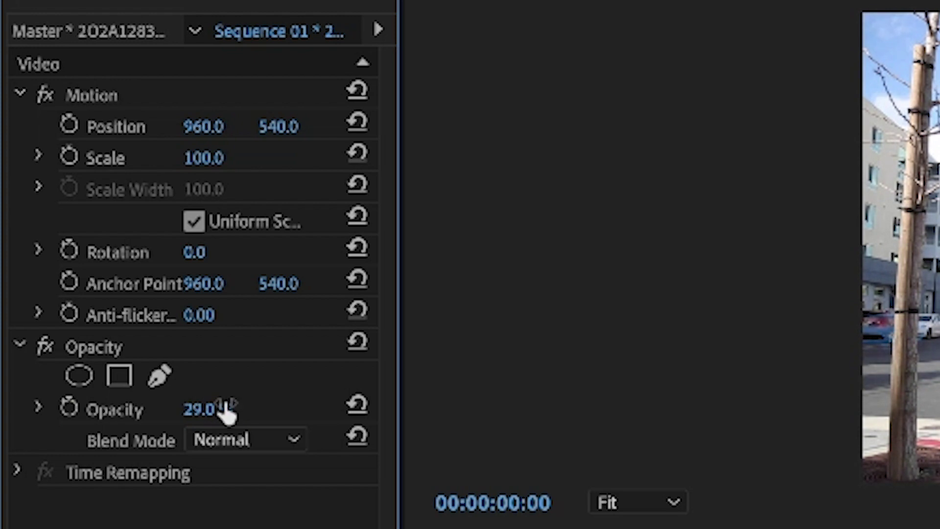
{"action": "key", "text": "space"}
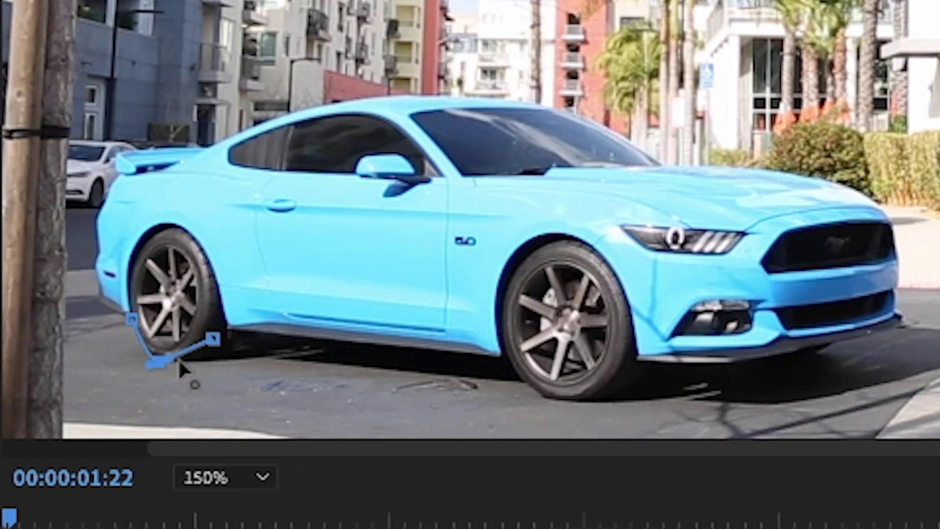
Step: Outline the blue car with a Pen opacity mask at 00:00:01:22 and compare it with the preceding frame
{"action": "left_click_drag", "start_coordinate": [179, 360], "coordinate": [184, 359]}
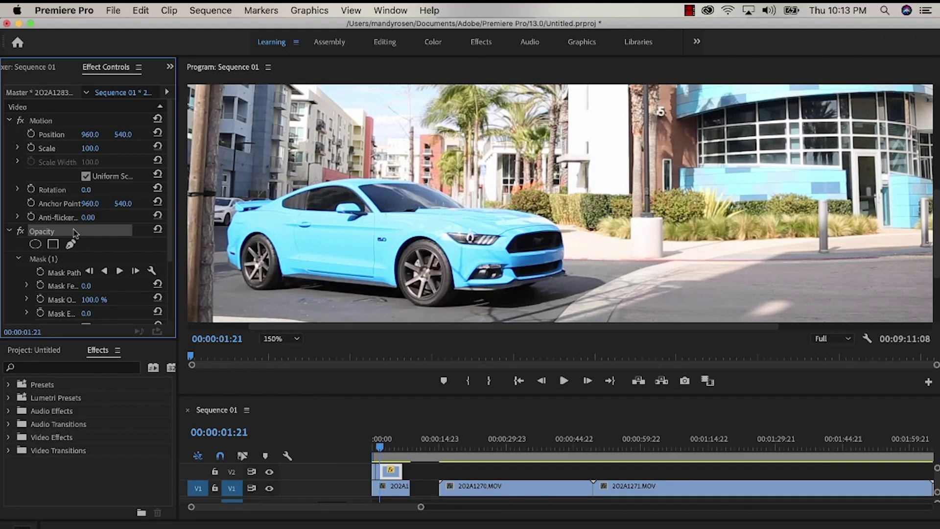
{"action": "key", "text": "Right"}
{"action": "key", "text": "Left"}
{"action": "key", "text": "Right"}
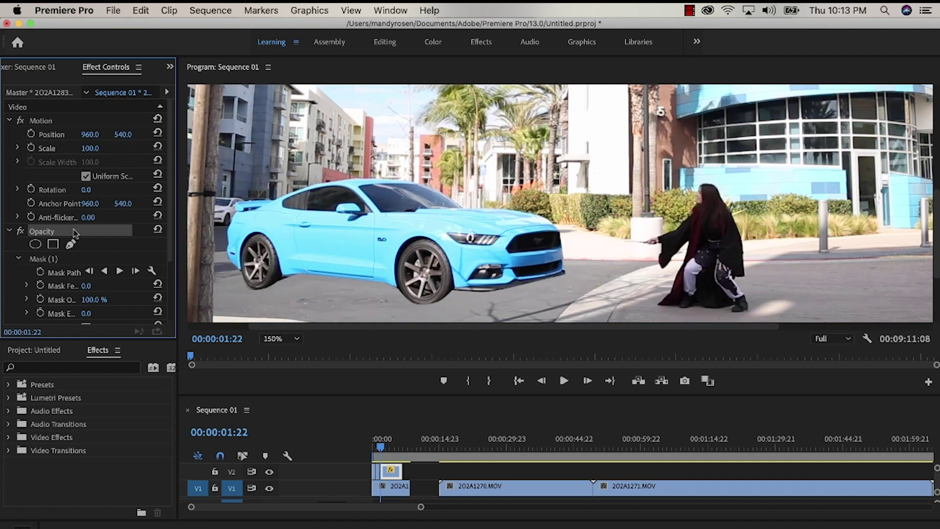
{"action": "key", "text": "Left"}
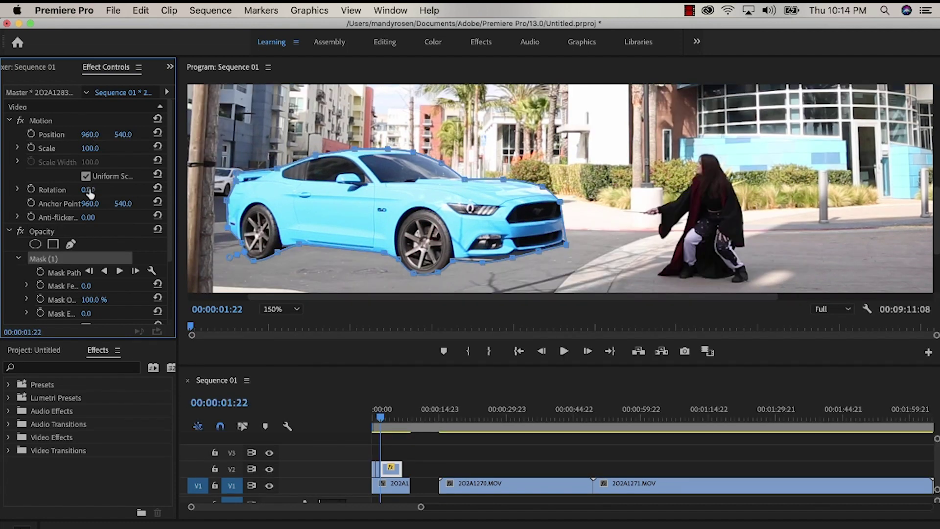
Step: Set the masked car clip's rotation to -2.5° at 00:00:01:22 and check the neighbouring frames
{"action": "type", "text": "-2.5"}
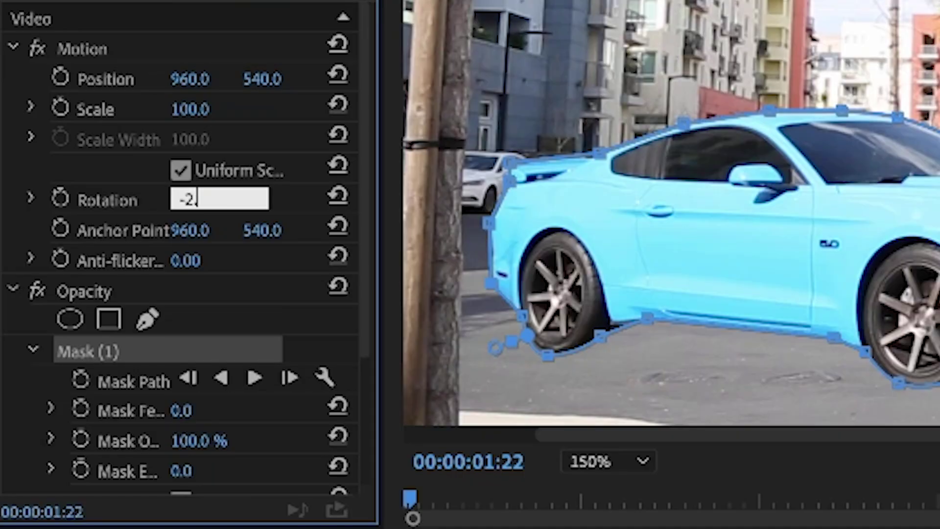
{"action": "key", "text": "Return"}
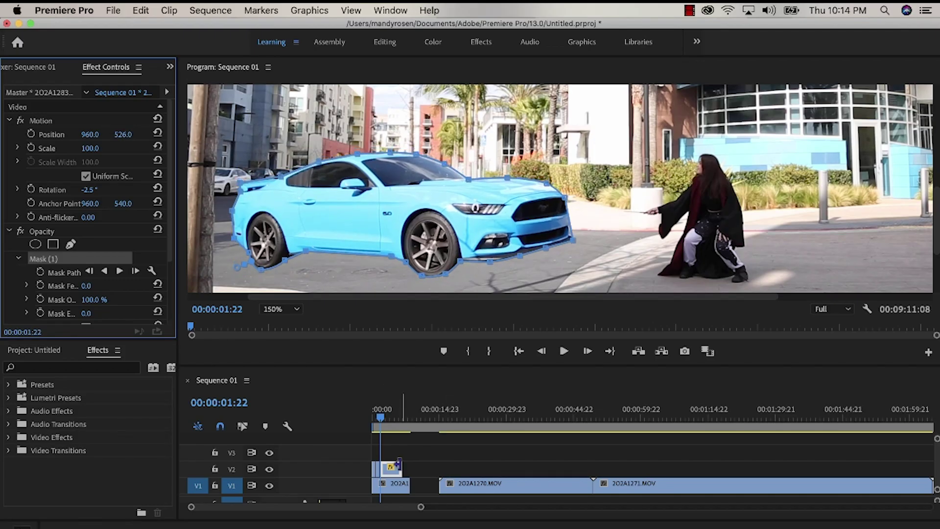
{"action": "key", "text": "Left"}
{"action": "key", "text": "Right"}
{"action": "key", "text": "Right"}
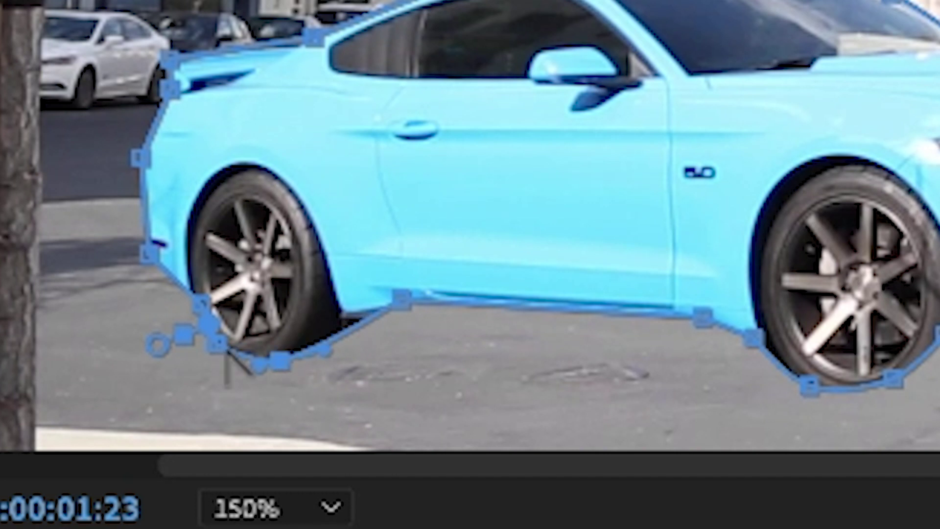
Step: Refine the mask points around the car's rear wheel at 00:00:01:23 and 00:00:02:01
{"action": "left_click", "coordinate": [219, 347], "text": "alt"}
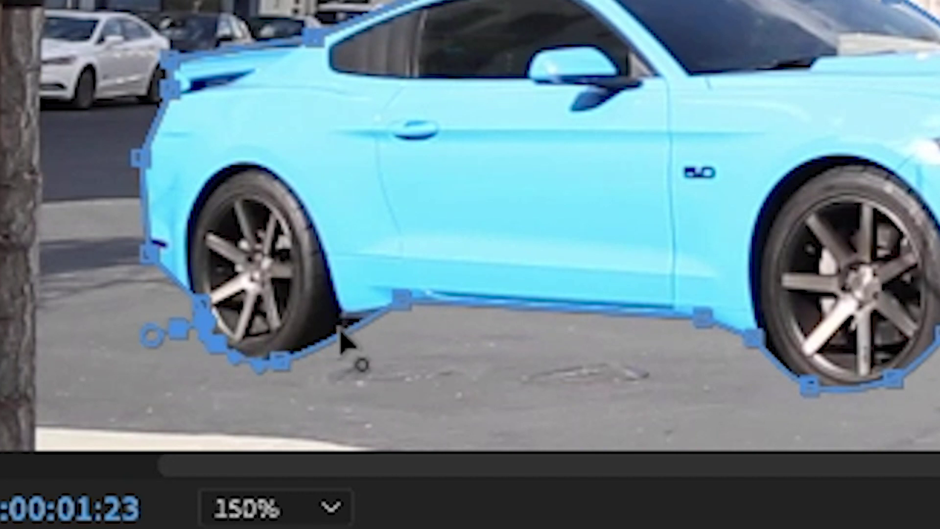
{"action": "left_click", "coordinate": [340, 324]}
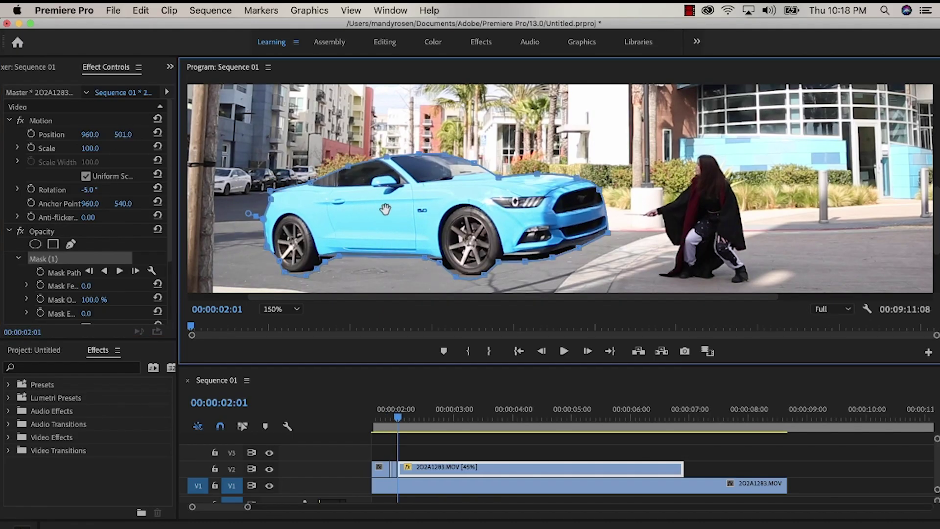
{"action": "left_click_drag", "start_coordinate": [302, 269], "coordinate": [310, 278]}
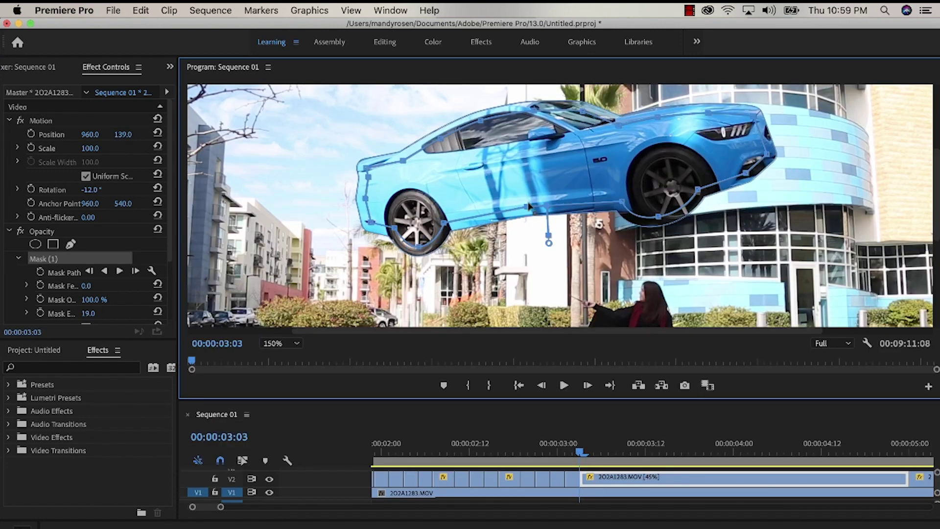
Step: Adjust the mask points along the car's underside, front wheel and bumper at 00:00:03:03
{"action": "left_click_drag", "start_coordinate": [528, 206], "coordinate": [530, 209]}
{"action": "left_click_drag", "start_coordinate": [621, 201], "coordinate": [638, 201]}
{"action": "left_click_drag", "start_coordinate": [658, 217], "coordinate": [712, 188]}
{"action": "left_click_drag", "start_coordinate": [745, 173], "coordinate": [749, 172]}
{"action": "left_click_drag", "start_coordinate": [767, 154], "coordinate": [771, 155]}
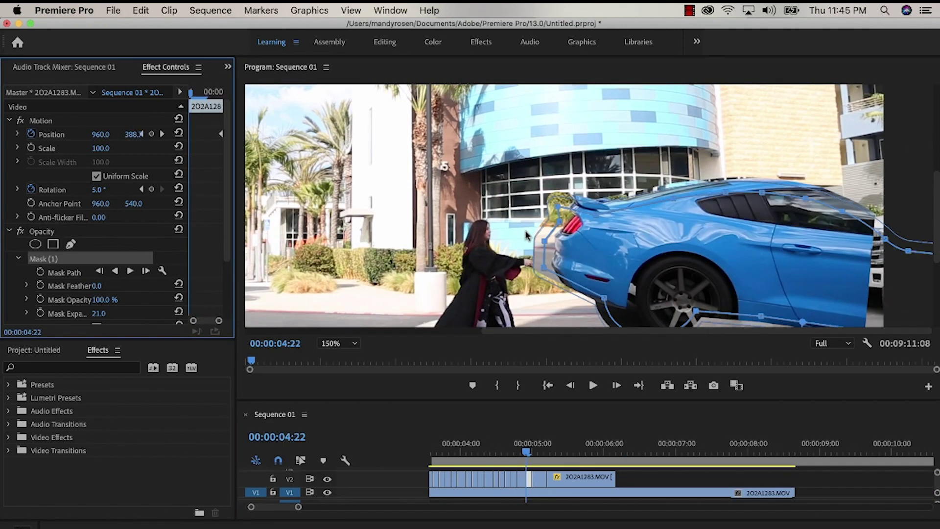
Step: Shift the whole mask onto the rear of the car at 00:00:04:22 and check it across the neighbouring frames
{"action": "scroll", "coordinate": [526, 236], "scroll_direction": "down", "scroll_amount": 3}
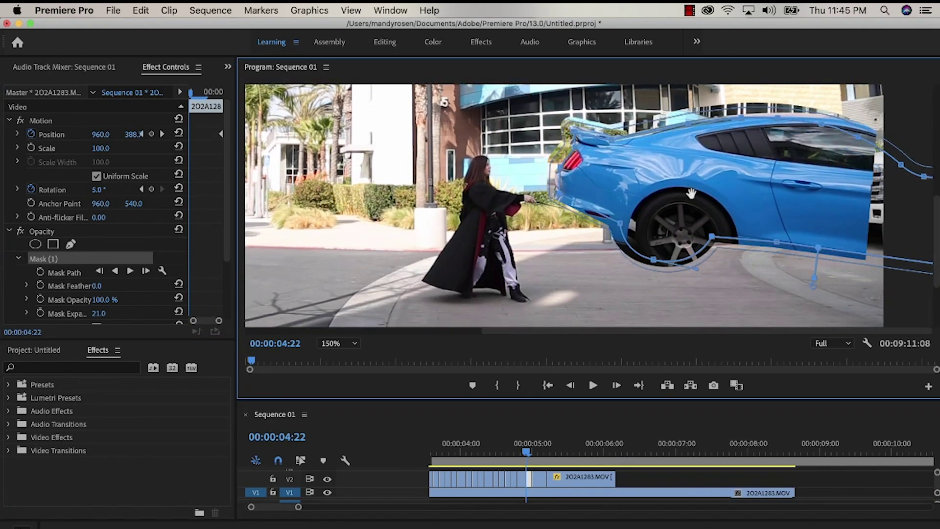
{"action": "left_click_drag", "start_coordinate": [690, 194], "coordinate": [716, 200]}
{"action": "left_click", "coordinate": [136, 231]}
{"action": "left_click", "coordinate": [128, 259]}
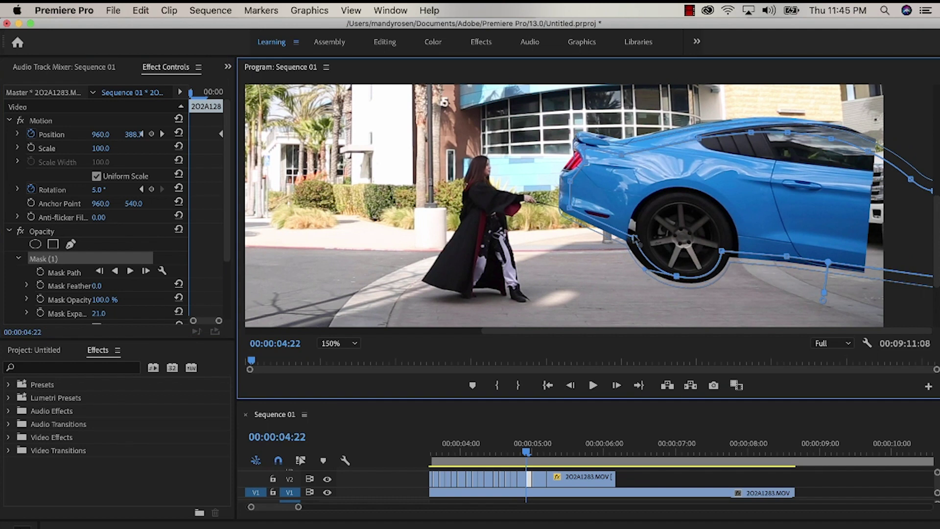
{"action": "left_click", "coordinate": [136, 229]}
{"action": "key", "text": "Right"}
{"action": "key", "text": "Right"}
{"action": "key", "text": "Left"}
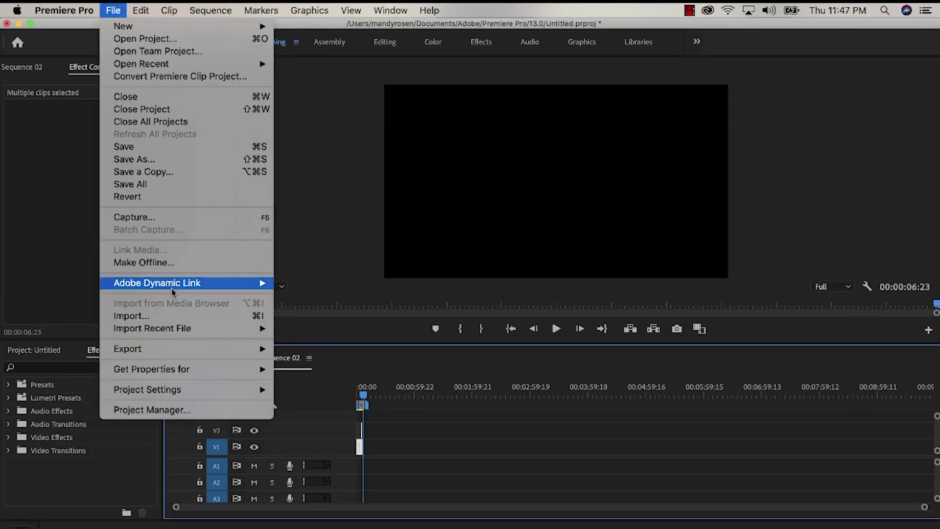
Step: Export Sequence 02 as an H.264 video with the HIGH REZ preset
{"action": "mouse_move", "coordinate": [220, 349]}
{"action": "left_click", "coordinate": [290, 350]}
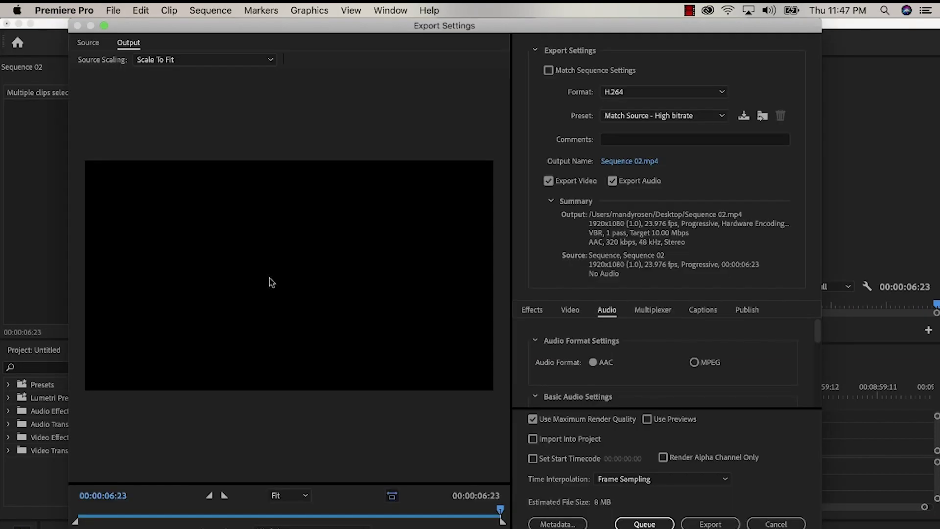
{"action": "left_click", "coordinate": [719, 116]}
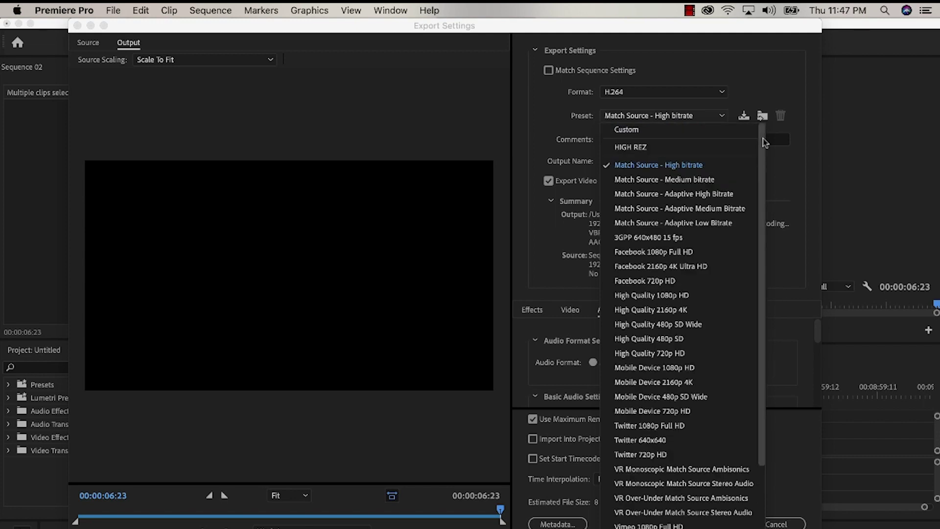
{"action": "scroll", "coordinate": [743, 146], "scroll_direction": "up", "scroll_amount": 2}
{"action": "left_click", "coordinate": [742, 146]}
{"action": "left_click", "coordinate": [707, 523]}
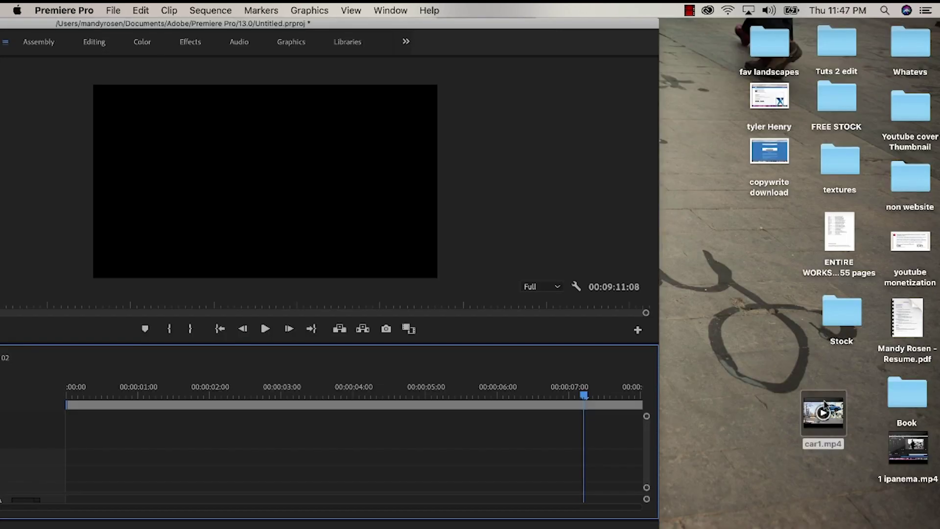
Step: Place car1.mp4 from the desktop on the timeline and apply RGB Curves to its segment starting at 00:00:01:04
{"action": "left_click_drag", "start_coordinate": [823, 414], "coordinate": [59, 500]}
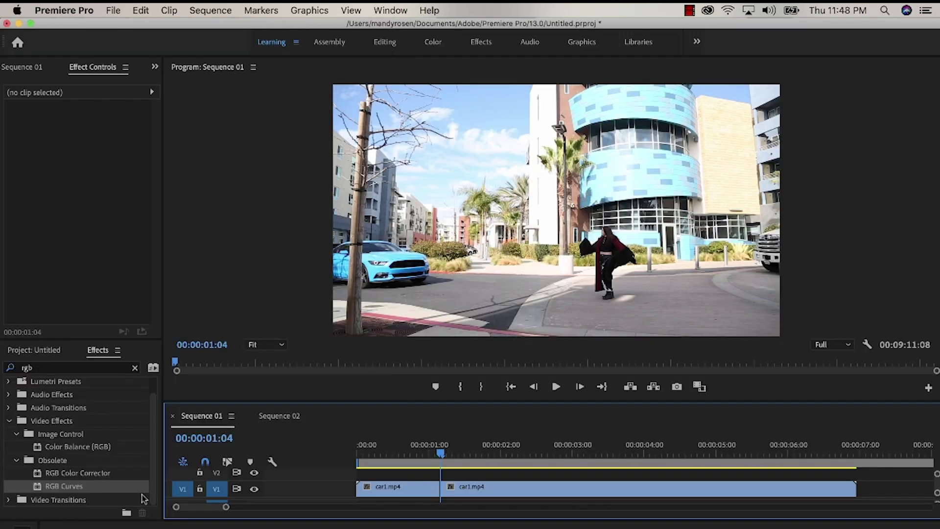
{"action": "left_click_drag", "start_coordinate": [142, 486], "coordinate": [453, 491]}
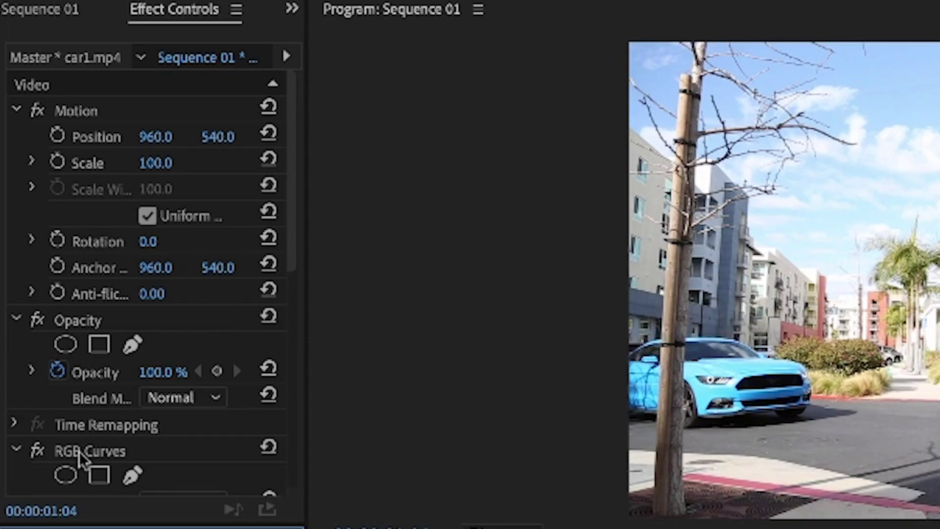
Step: Add a flat elliptical RGB Curves mask beneath the car and darken that area by pulling down the Master curve
{"action": "left_click", "coordinate": [67, 475]}
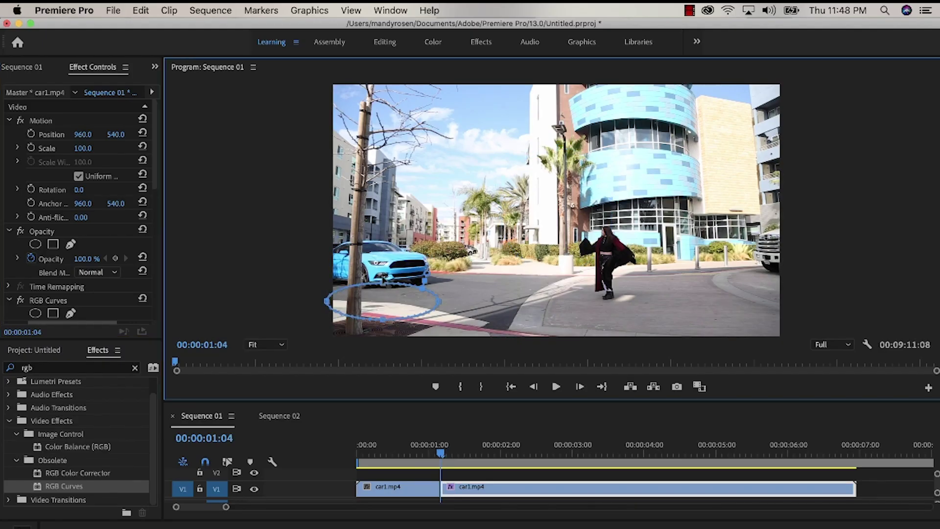
{"action": "left_click_drag", "start_coordinate": [383, 286], "coordinate": [383, 277]}
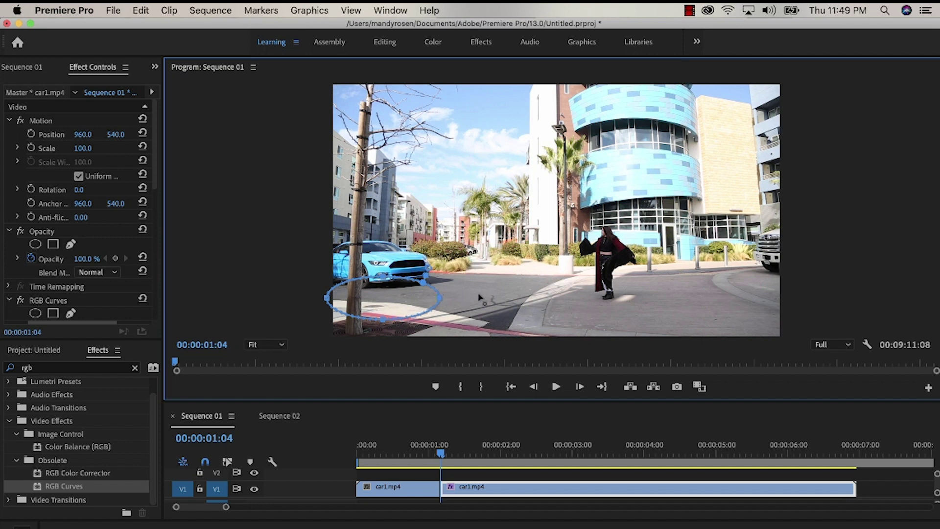
{"action": "left_click_drag", "start_coordinate": [439, 298], "coordinate": [482, 297]}
{"action": "left_click_drag", "start_coordinate": [420, 293], "coordinate": [384, 292]}
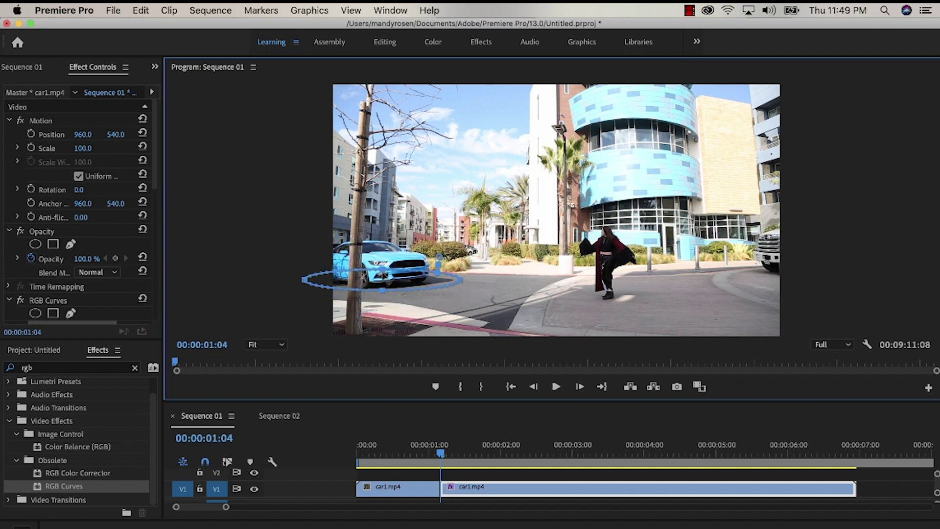
{"action": "scroll", "coordinate": [57, 215], "scroll_direction": "down", "scroll_amount": 5}
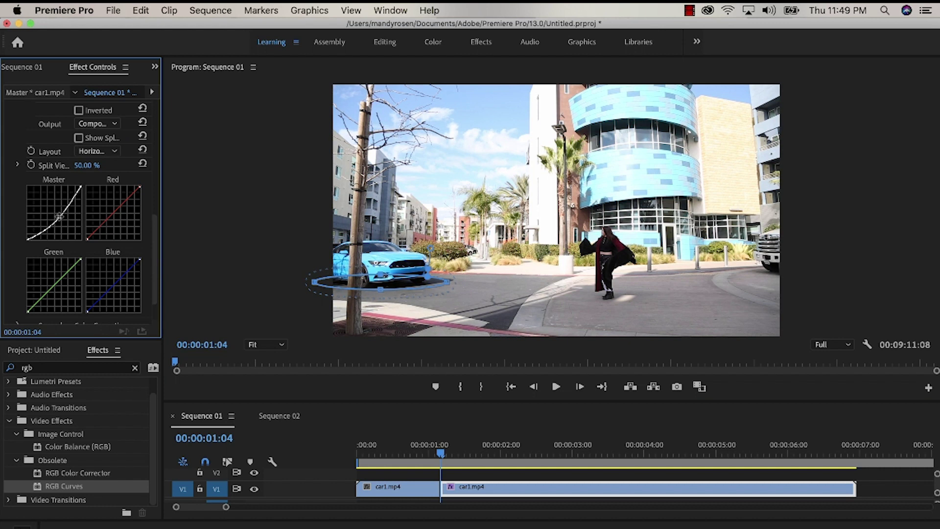
{"action": "scroll", "coordinate": [95, 188], "scroll_direction": "up", "scroll_amount": 4}
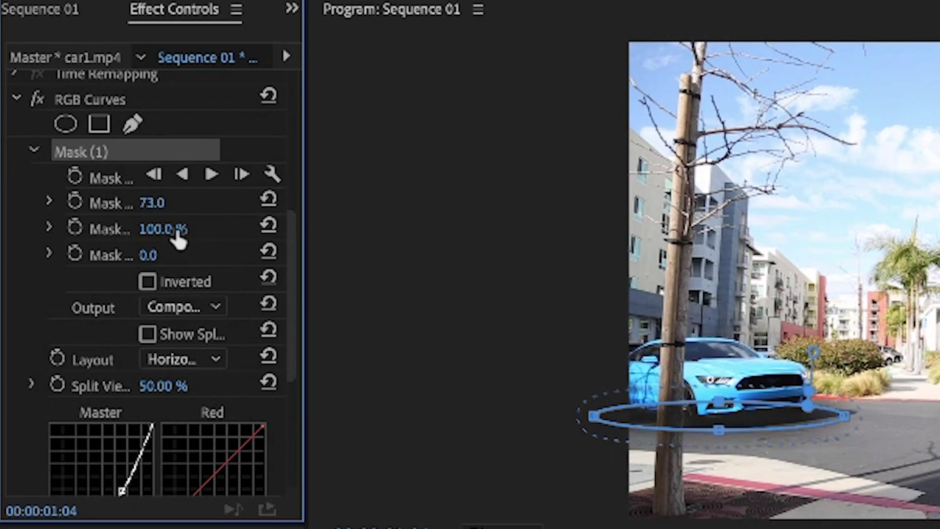
Step: Keyframe the RGB Curves mask opacity from 0% at 00:00:01:04 to 100% at 00:00:01:21
{"action": "left_click_drag", "start_coordinate": [159, 229], "coordinate": [121, 229]}
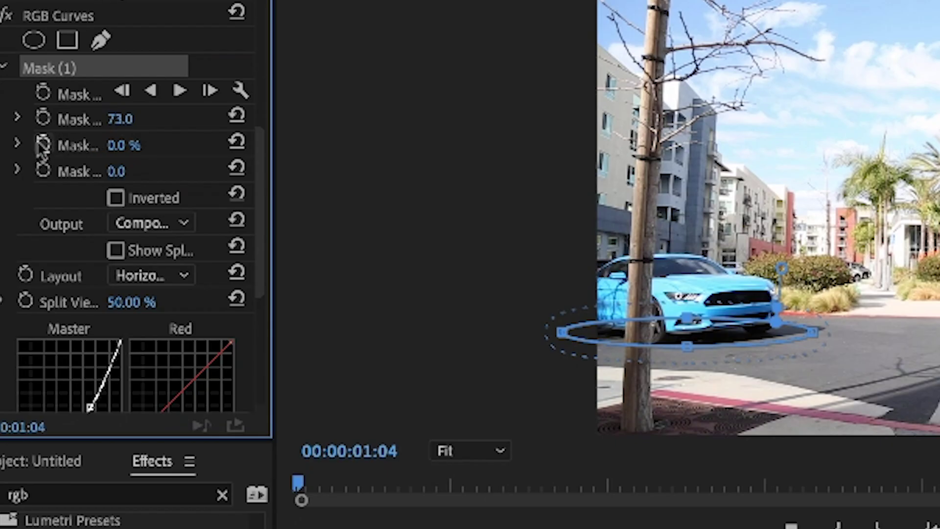
{"action": "left_click", "coordinate": [74, 229]}
{"action": "key", "text": "space"}
{"action": "key", "text": "space"}
{"action": "left_click_drag", "start_coordinate": [129, 145], "coordinate": [222, 145]}
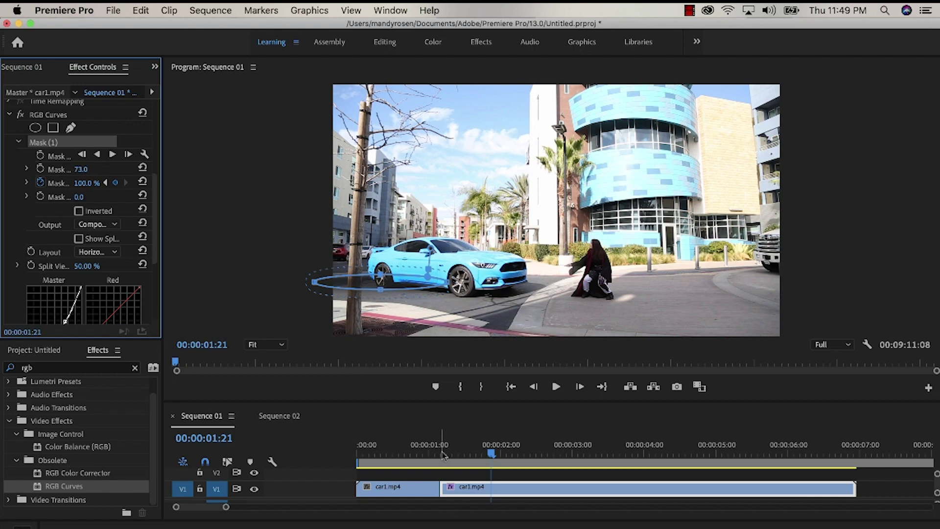
Step: Enable mask path keyframing for RGB Curves at 00:00:01:04, then move the elliptical mask under the car at 00:00:01:17
{"action": "left_click", "coordinate": [441, 455]}
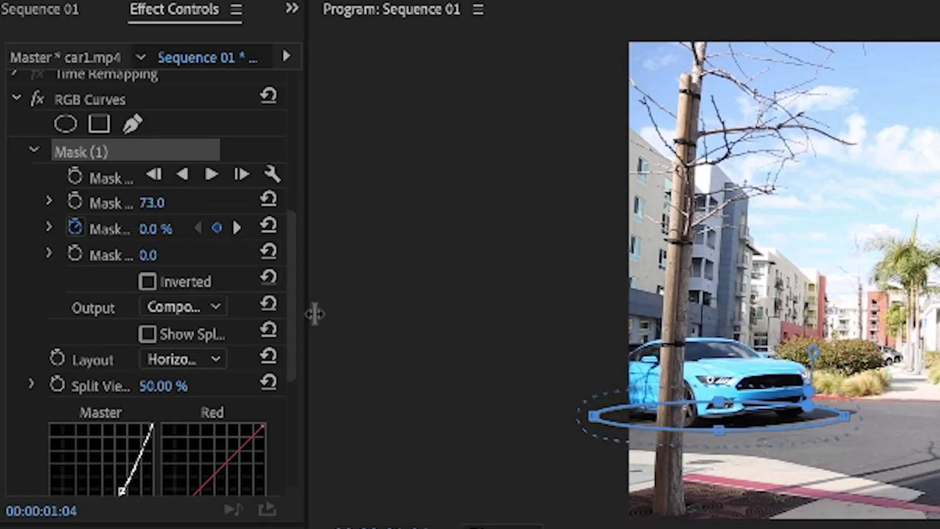
{"action": "left_click", "coordinate": [40, 156]}
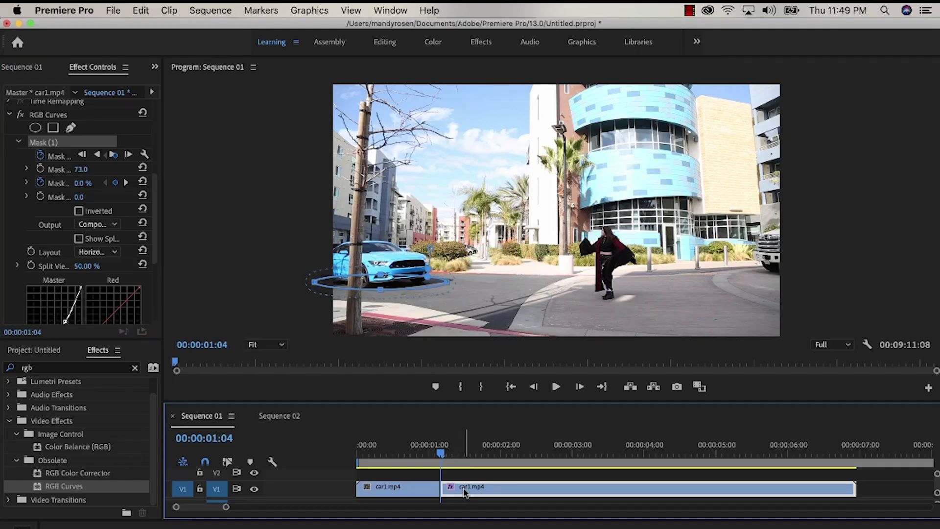
{"action": "key", "text": "space"}
{"action": "key", "text": "Right"}
{"action": "key", "text": "Right"}
{"action": "key", "text": "Right"}
{"action": "key", "text": "Right"}
{"action": "key", "text": "Right"}
{"action": "key", "text": "Right"}
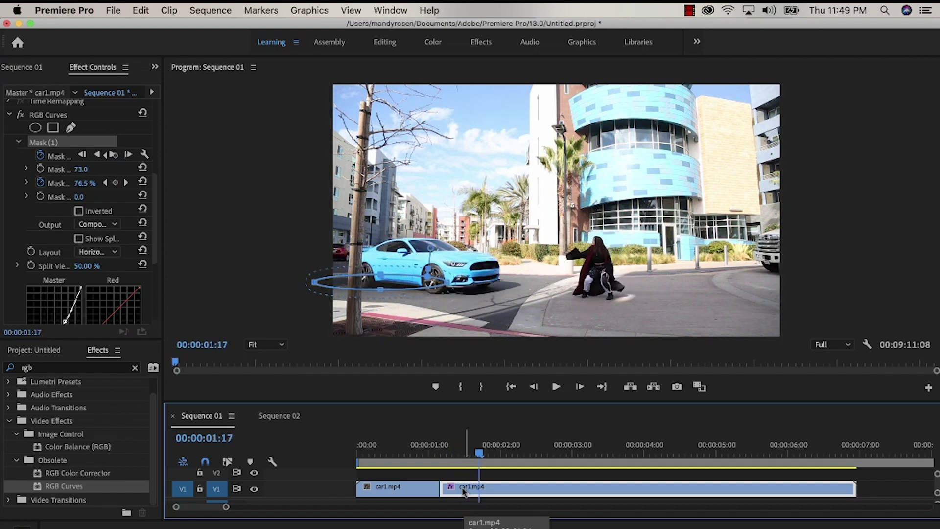
{"action": "left_click", "coordinate": [412, 280]}
{"action": "left_click_drag", "start_coordinate": [414, 280], "coordinate": [496, 289]}
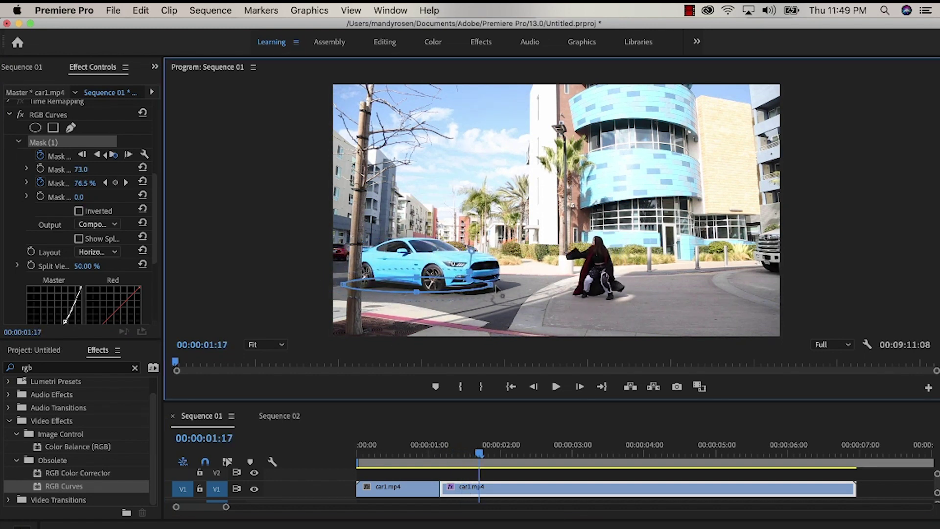
Step: Reposition the shadow mask beneath the car at 00:00:01:22 and 00:00:01:23 and make the ellipse taller
{"action": "left_click_drag", "start_coordinate": [481, 452], "coordinate": [498, 454]}
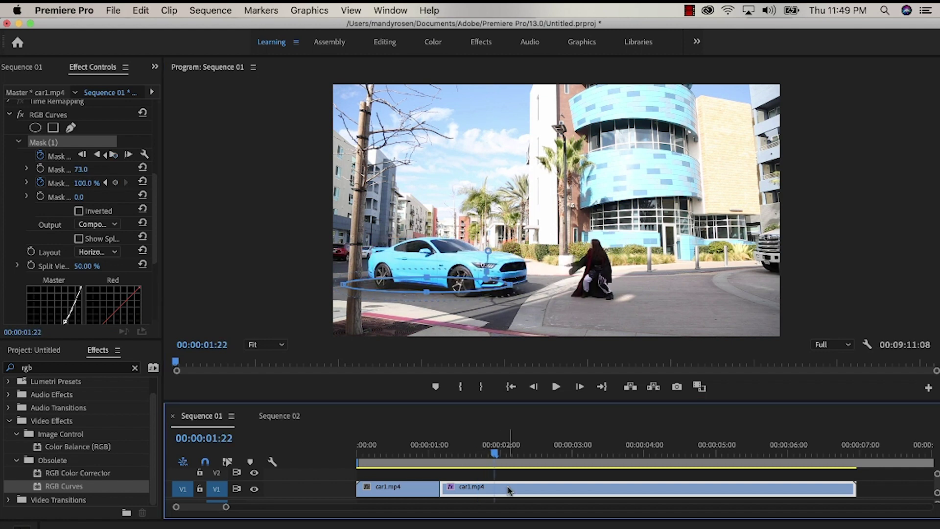
{"action": "left_click_drag", "start_coordinate": [448, 286], "coordinate": [474, 294]}
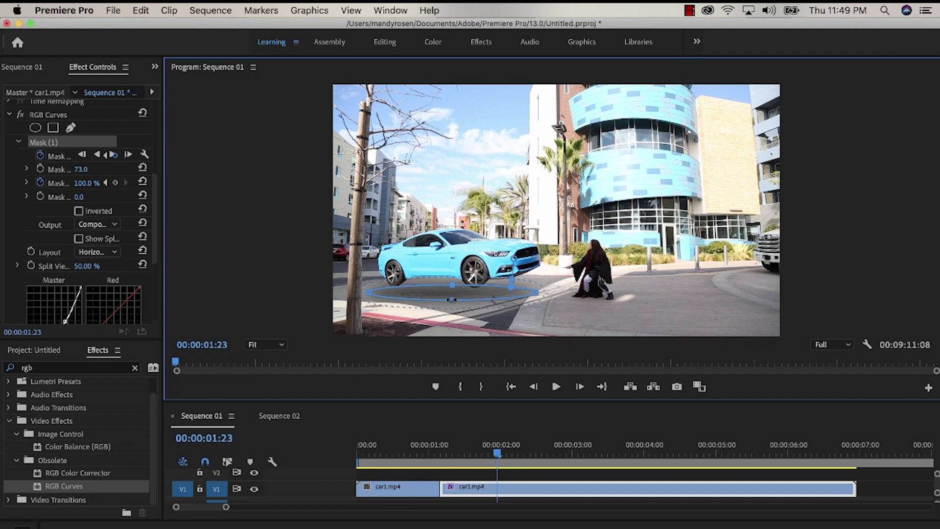
{"action": "left_click_drag", "start_coordinate": [451, 300], "coordinate": [451, 302]}
{"action": "left_click_drag", "start_coordinate": [451, 286], "coordinate": [451, 296]}
Step: Shift the shadow mask along the road to follow the rising car at 00:00:02:04 and again two frames further on
{"action": "key", "text": "shift+Right"}
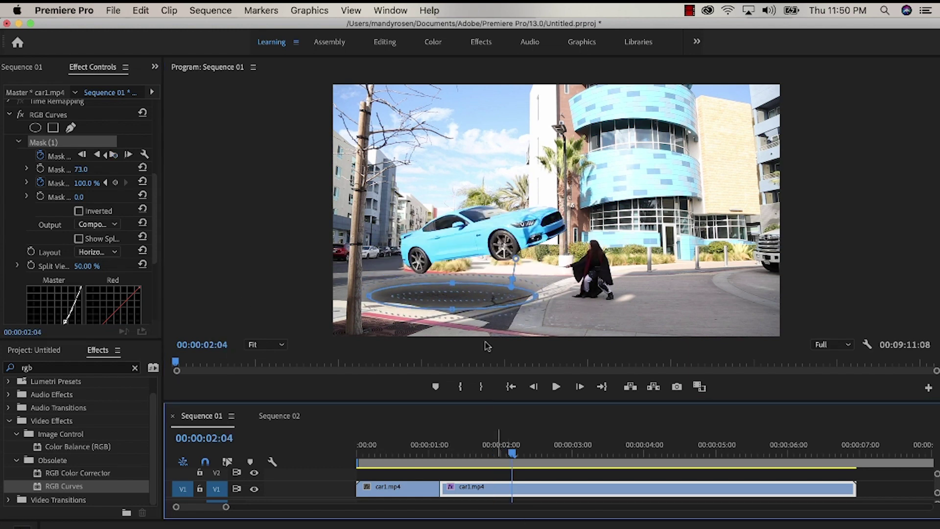
{"action": "left_click_drag", "start_coordinate": [472, 292], "coordinate": [508, 296]}
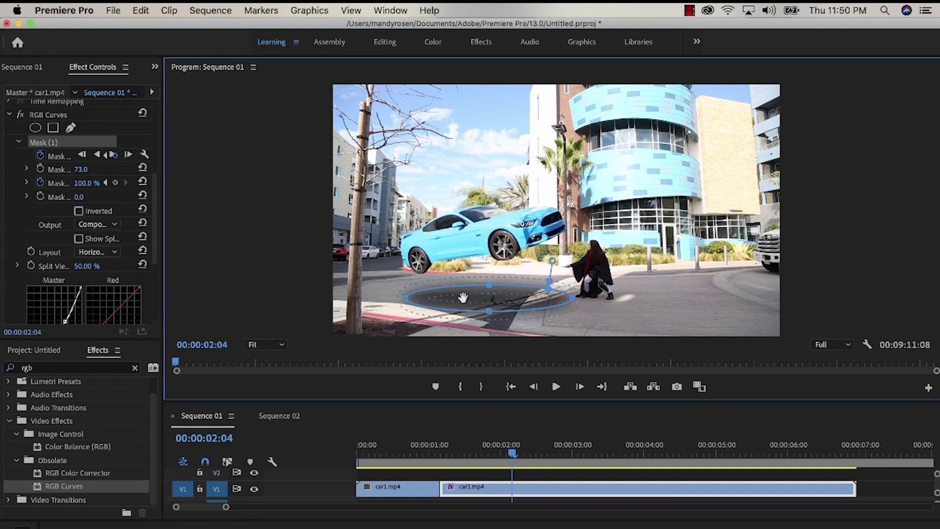
{"action": "left_click_drag", "start_coordinate": [399, 302], "coordinate": [400, 311]}
{"action": "key", "text": "Right"}
{"action": "key", "text": "Right"}
{"action": "left_click_drag", "start_coordinate": [494, 301], "coordinate": [548, 304]}
Step: Advance the clip a few more frames and extend the lower edge of the shadow ellipse toward the foreground
{"action": "left_click", "coordinate": [564, 484]}
{"action": "key", "text": "Right"}
{"action": "key", "text": "Right"}
{"action": "left_click", "coordinate": [569, 492]}
{"action": "key", "text": "Right"}
{"action": "key", "text": "Right"}
{"action": "key", "text": "Right"}
{"action": "key", "text": "Right"}
{"action": "key", "text": "Right"}
{"action": "key", "text": "Right"}
{"action": "left_click_drag", "start_coordinate": [546, 316], "coordinate": [550, 330]}
Step: Advance about nine more frames and reposition the shadow mask on the pavement beneath the floating car
{"action": "left_click", "coordinate": [572, 493]}
{"action": "key", "text": "Right"}
{"action": "key", "text": "Right"}
{"action": "key", "text": "Right"}
{"action": "key", "text": "Right"}
{"action": "key", "text": "Right"}
{"action": "key", "text": "Right"}
{"action": "key", "text": "Right"}
{"action": "key", "text": "Right"}
{"action": "key", "text": "Right"}
{"action": "left_click_drag", "start_coordinate": [542, 290], "coordinate": [567, 302]}
Step: Keep the shadow mask following the car from around 00:00:03:12 by shifting it along the pavement and adjusting its outline
{"action": "key", "text": "Right"}
{"action": "key", "text": "Right"}
{"action": "key", "text": "Right"}
{"action": "key", "text": "Right"}
{"action": "key", "text": "Right"}
{"action": "key", "text": "Right"}
{"action": "key", "text": "Right"}
{"action": "key", "text": "Right"}
{"action": "key", "text": "Right"}
{"action": "key", "text": "Right"}
{"action": "key", "text": "Right"}
{"action": "key", "text": "Right"}
{"action": "key", "text": "Right"}
{"action": "key", "text": "Right"}
{"action": "key", "text": "Right"}
{"action": "key", "text": "Right"}
{"action": "key", "text": "Right"}
{"action": "key", "text": "Right"}
{"action": "key", "text": "Right"}
{"action": "key", "text": "Right"}
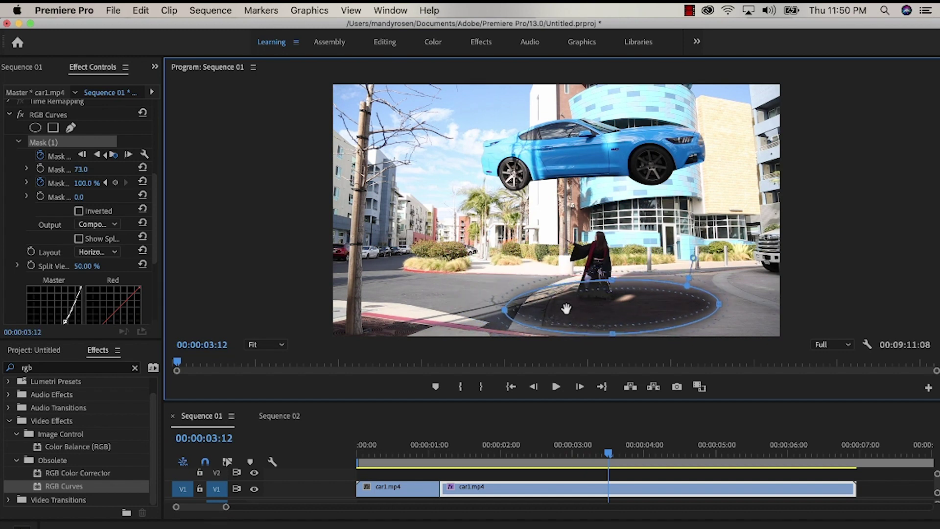
{"action": "left_click_drag", "start_coordinate": [622, 302], "coordinate": [647, 303]}
{"action": "left_click_drag", "start_coordinate": [727, 257], "coordinate": [730, 264]}
Step: Reposition the shadow mask beneath the car past 00:00:04:04, and enable mask feather keyframing at 00:00:02:11
{"action": "left_click", "coordinate": [690, 493]}
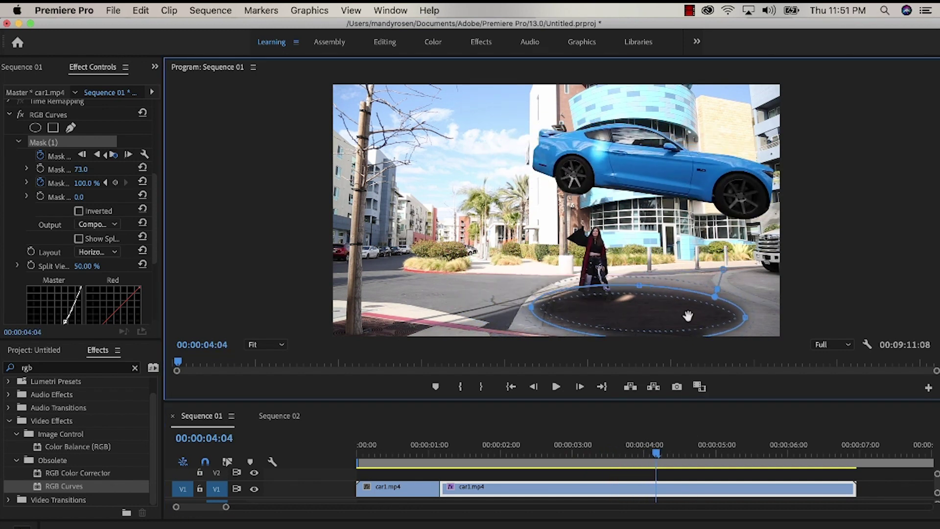
{"action": "key", "text": "Right"}
{"action": "key", "text": "Right"}
{"action": "key", "text": "Right"}
{"action": "key", "text": "Right"}
{"action": "key", "text": "Right"}
{"action": "key", "text": "Right"}
{"action": "key", "text": "Right"}
{"action": "key", "text": "Right"}
{"action": "key", "text": "Right"}
{"action": "key", "text": "Right"}
{"action": "key", "text": "Right"}
{"action": "key", "text": "Right"}
{"action": "key", "text": "Right"}
{"action": "key", "text": "Right"}
{"action": "key", "text": "Right"}
{"action": "key", "text": "Right"}
{"action": "key", "text": "Right"}
{"action": "key", "text": "Right"}
{"action": "key", "text": "Right"}
{"action": "key", "text": "Right"}
{"action": "left_click_drag", "start_coordinate": [725, 319], "coordinate": [746, 308]}
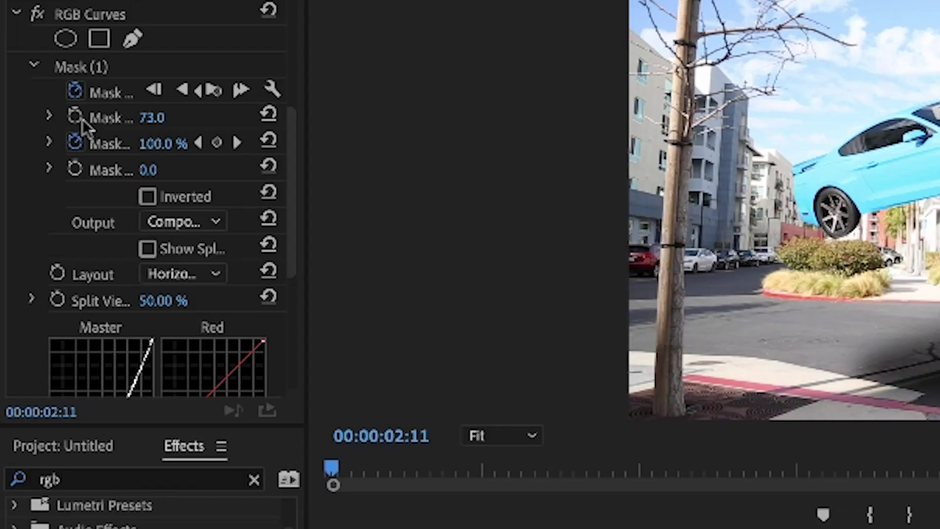
{"action": "left_click", "coordinate": [79, 118]}
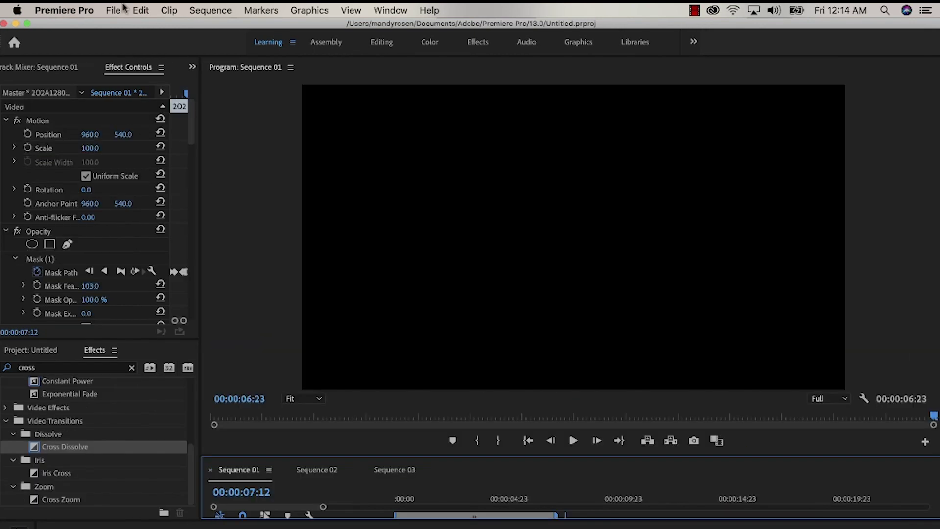
Step: Export Sequence 01 as an H.264 video with the HIGH REZ preset
{"action": "left_click", "coordinate": [113, 11]}
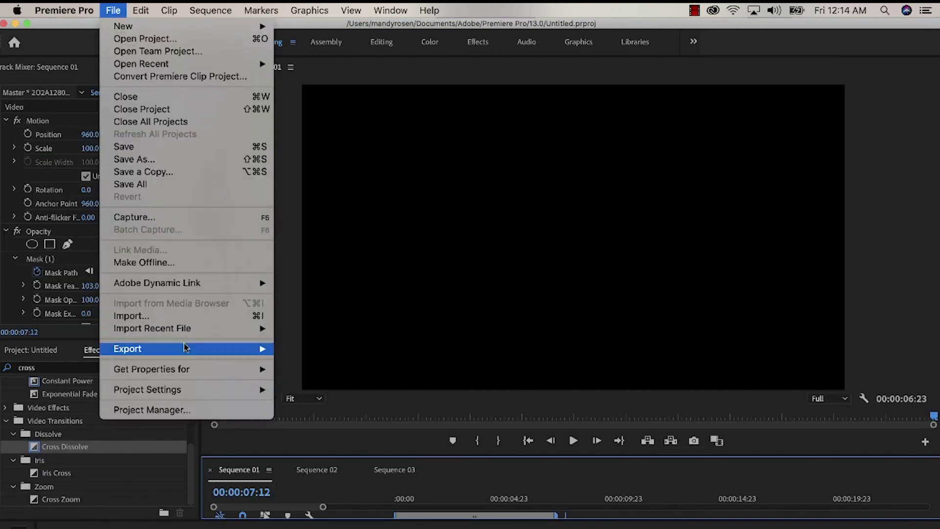
{"action": "mouse_move", "coordinate": [186, 348]}
{"action": "left_click", "coordinate": [293, 348]}
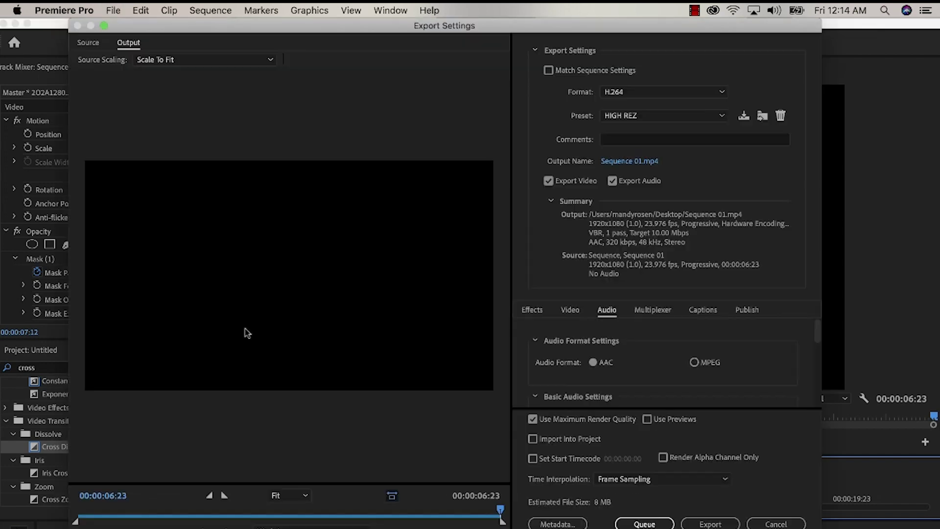
{"action": "left_click", "coordinate": [707, 524]}
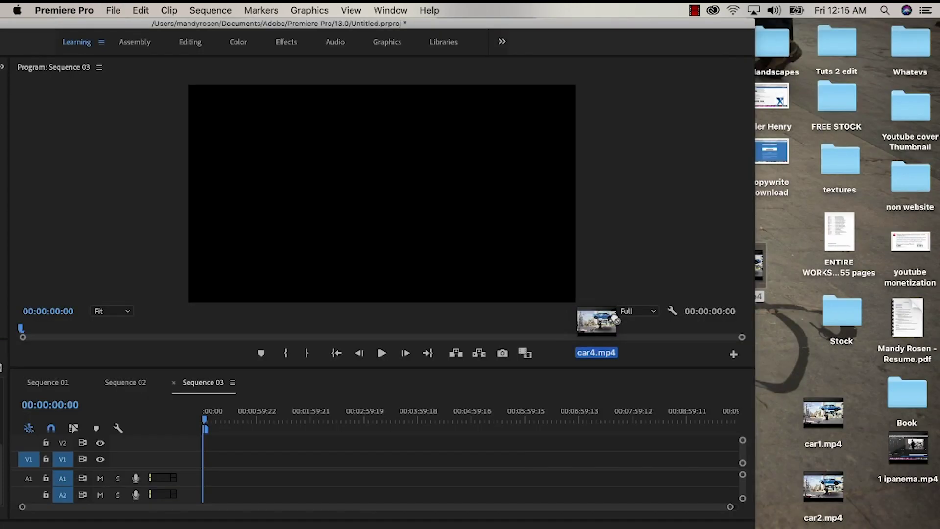
Step: Place car4.mp4 on the Sequence 03 timeline and apply Lens Flare to its segment starting at 00:00:01:22
{"action": "left_click_drag", "start_coordinate": [604, 319], "coordinate": [216, 475]}
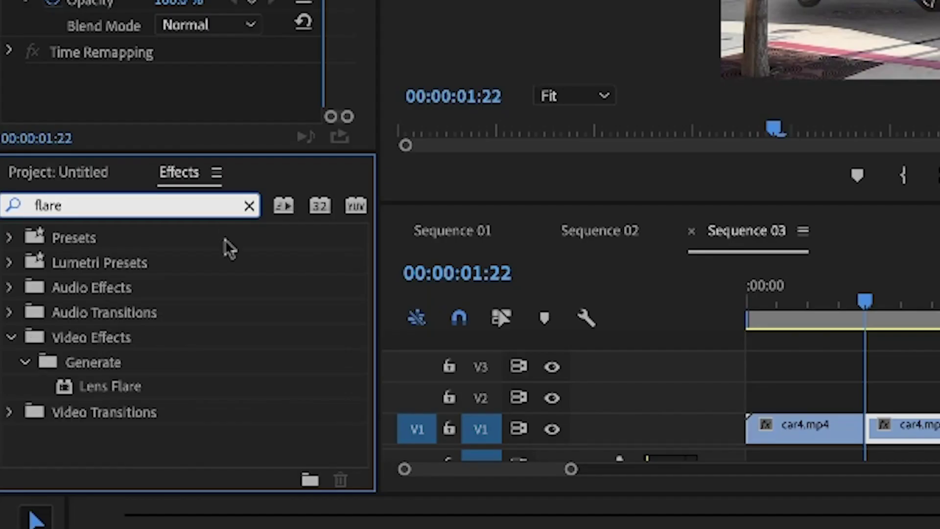
{"action": "left_click_drag", "start_coordinate": [124, 384], "coordinate": [816, 328]}
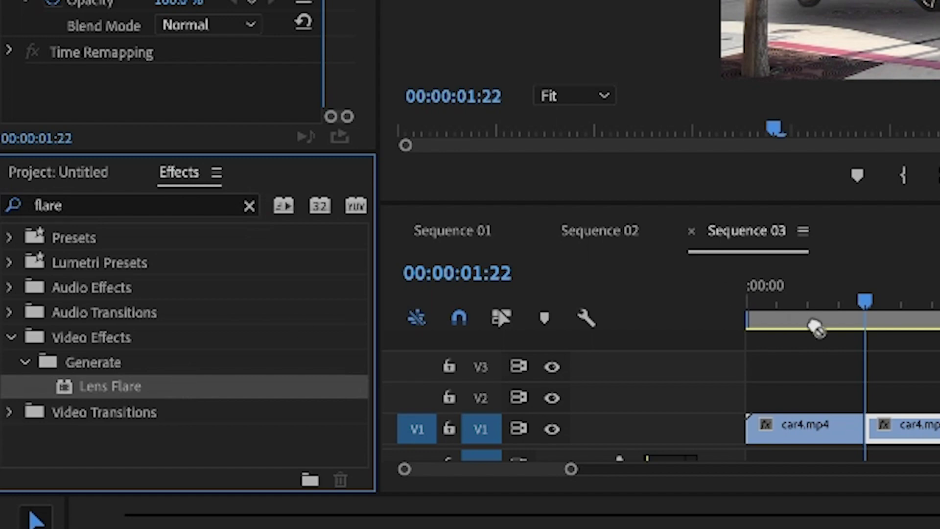
{"action": "left_click_drag", "start_coordinate": [896, 410], "coordinate": [896, 421]}
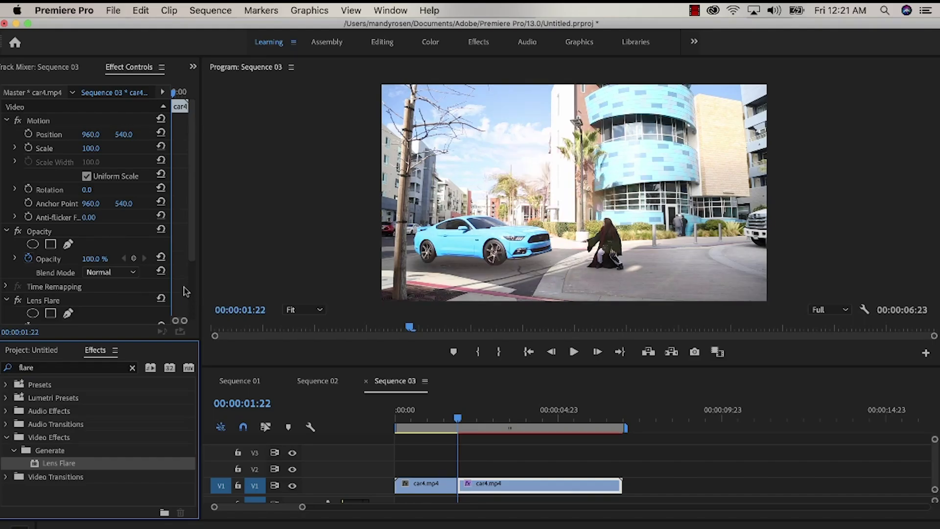
Step: Set Flare Brightness to 110% and move the flare center to the car's front, with a vertical value of 767
{"action": "scroll", "coordinate": [190, 291], "scroll_direction": "down", "scroll_amount": 4}
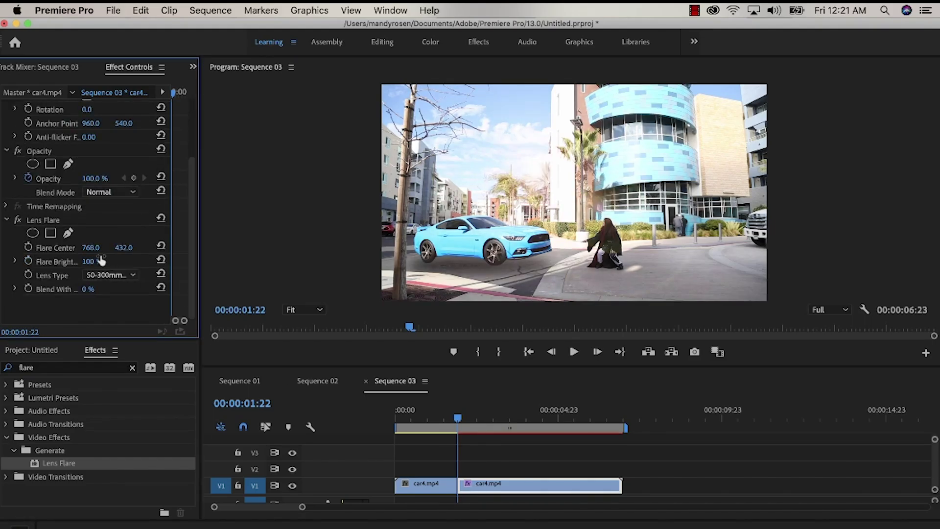
{"action": "left_click_drag", "start_coordinate": [90, 261], "coordinate": [171, 247]}
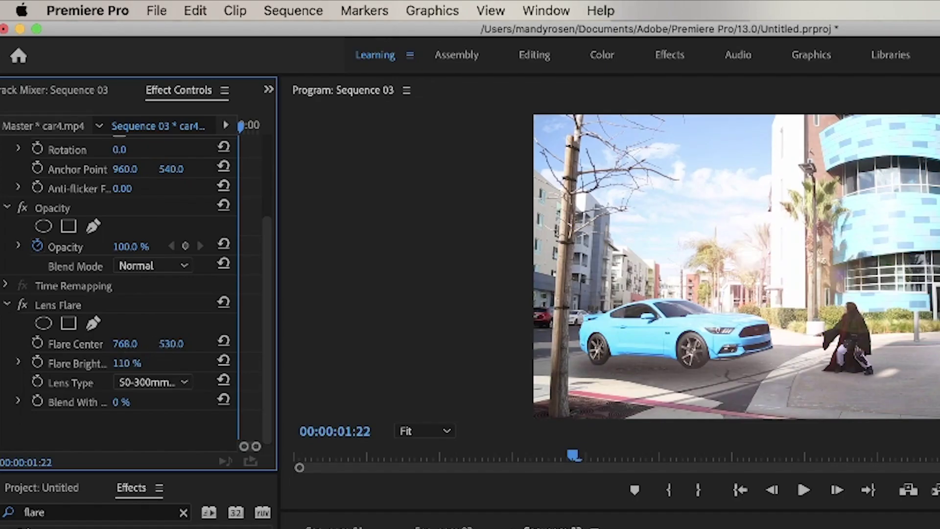
{"action": "left_click_drag", "start_coordinate": [170, 343], "coordinate": [235, 343]}
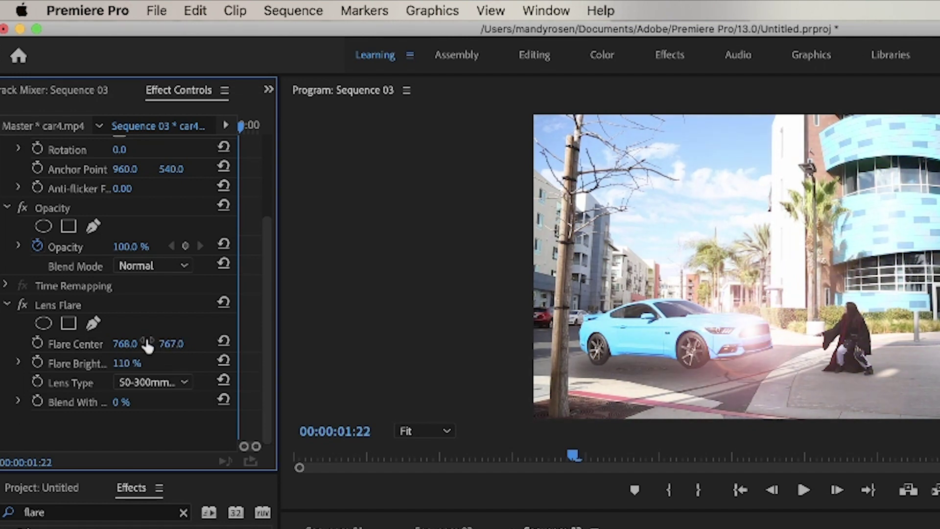
{"action": "left_click_drag", "start_coordinate": [125, 343], "coordinate": [162, 343]}
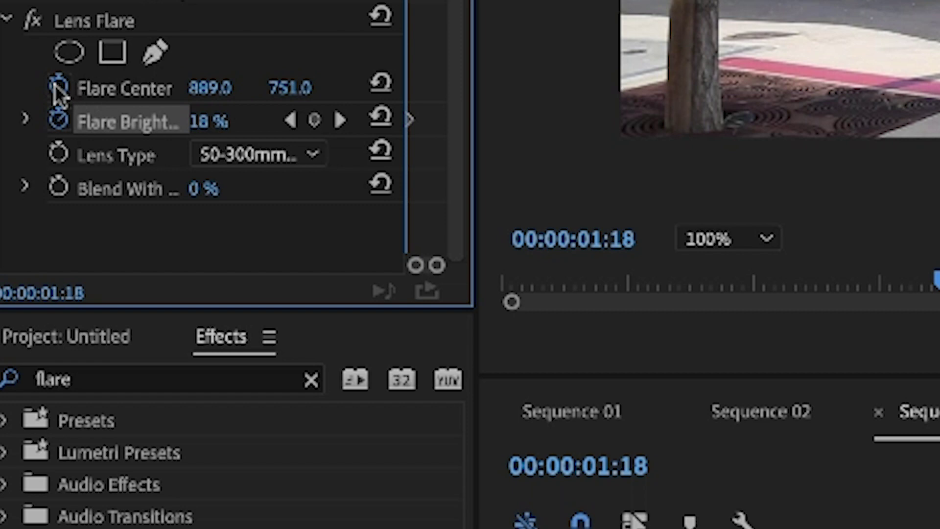
Step: Enable Flare Center keyframing at 00:00:01:18 and shift the flare horizontally at 00:00:03:19 and a slightly later frame
{"action": "left_click", "coordinate": [58, 87]}
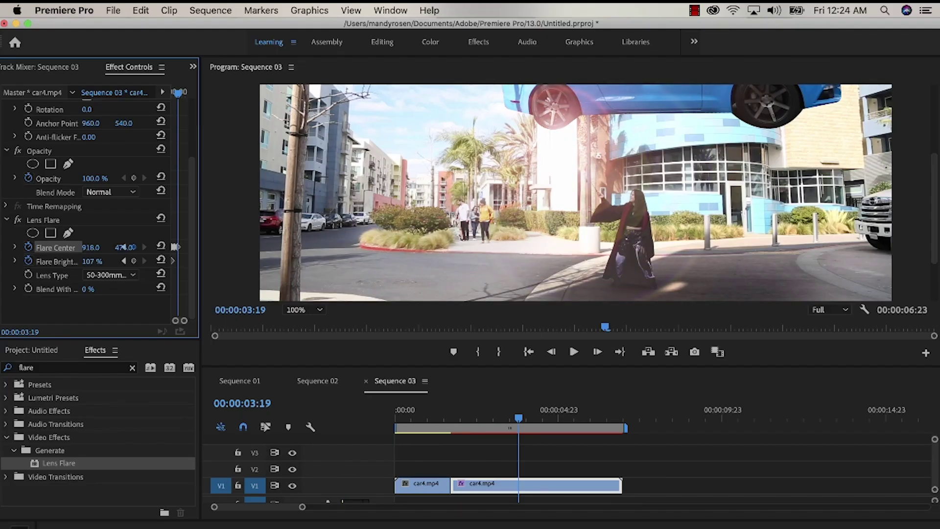
{"action": "left_click_drag", "start_coordinate": [91, 247], "coordinate": [105, 247]}
{"action": "left_click_drag", "start_coordinate": [518, 419], "coordinate": [528, 418]}
{"action": "left_click_drag", "start_coordinate": [90, 247], "coordinate": [123, 247]}
Step: Play further through the clip and adjust the flare's vertical and horizontal center to keep it following the car
{"action": "left_click", "coordinate": [563, 487]}
{"action": "key", "text": "space"}
{"action": "key", "text": "space"}
{"action": "left_click", "coordinate": [568, 487]}
{"action": "key", "text": "space"}
{"action": "key", "text": "space"}
{"action": "left_click_drag", "start_coordinate": [123, 247], "coordinate": [165, 247]}
{"action": "left_click_drag", "start_coordinate": [92, 247], "coordinate": [68, 247]}
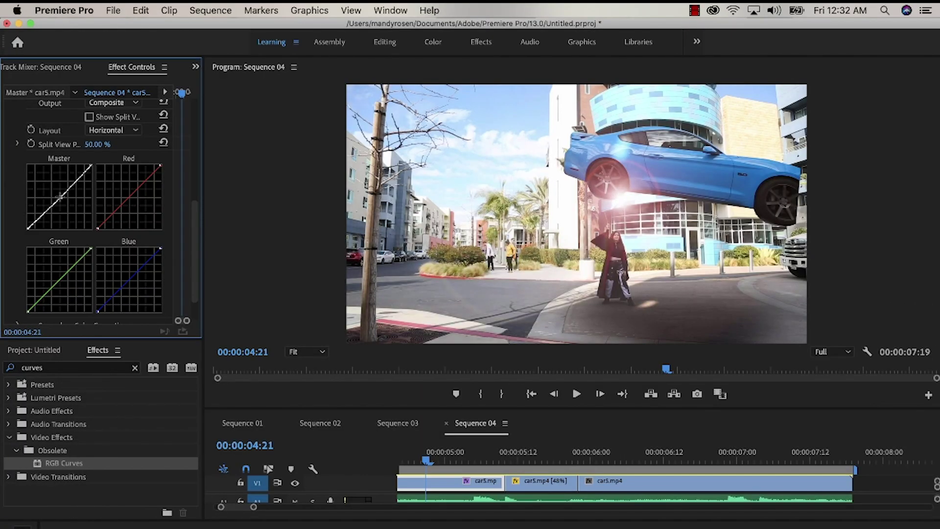
Step: Adjust the Master curve of RGB Curves on the car5.mp4 segment in Sequence 04
{"action": "left_click_drag", "start_coordinate": [90, 166], "coordinate": [91, 170]}
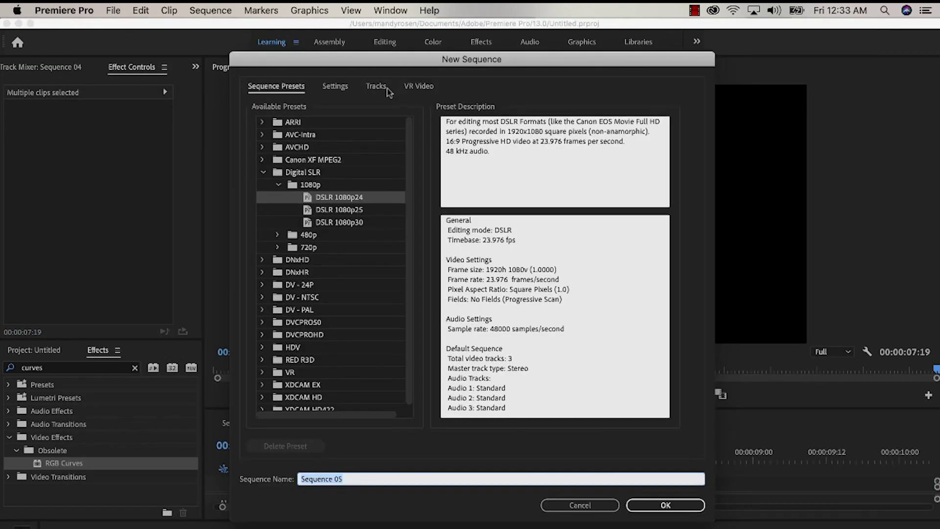
Step: Create a DSLR sequence at 23.976 frames/second with a custom portrait frame 1080 pixels wide
{"action": "left_click", "coordinate": [338, 88]}
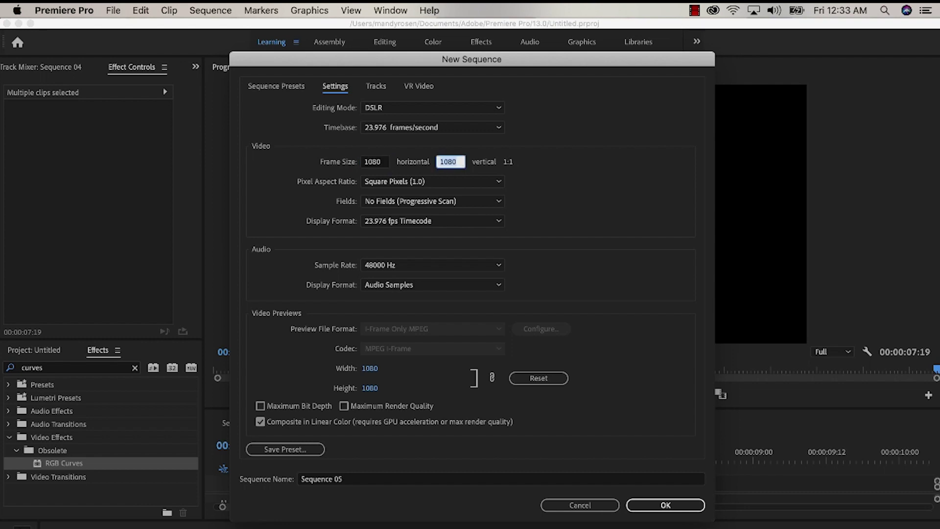
{"action": "left_click", "coordinate": [663, 506]}
Step: Create a white color matte for the portrait sequence, keeping the name Color Matte
{"action": "left_click", "coordinate": [113, 11]}
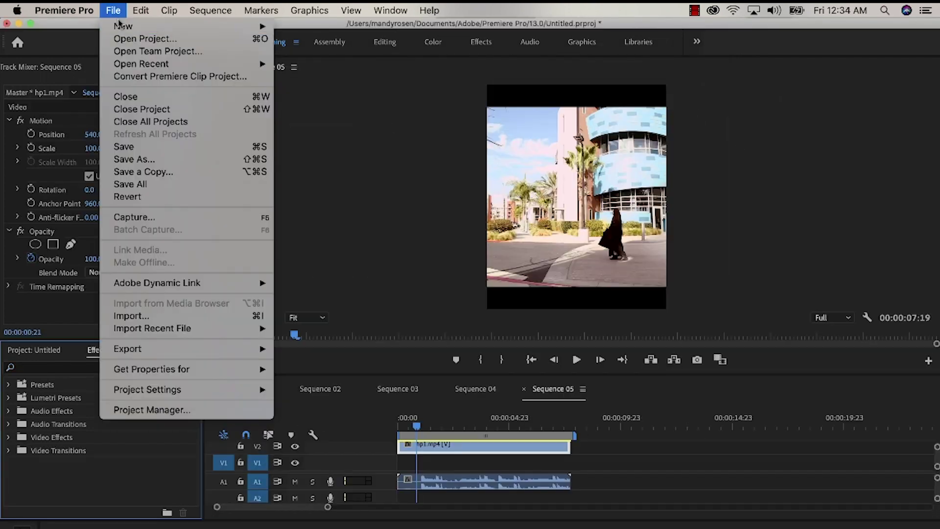
{"action": "mouse_move", "coordinate": [123, 25]}
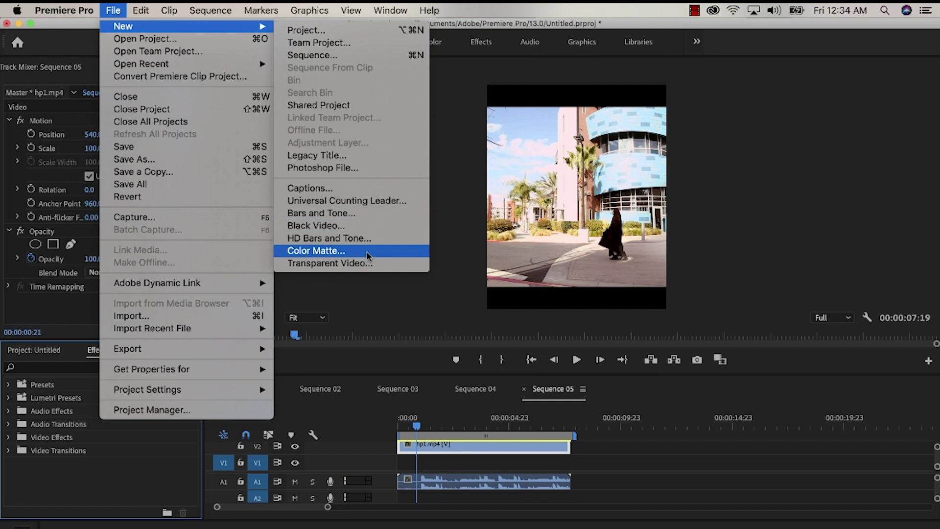
{"action": "left_click", "coordinate": [368, 254]}
{"action": "left_click", "coordinate": [555, 338]}
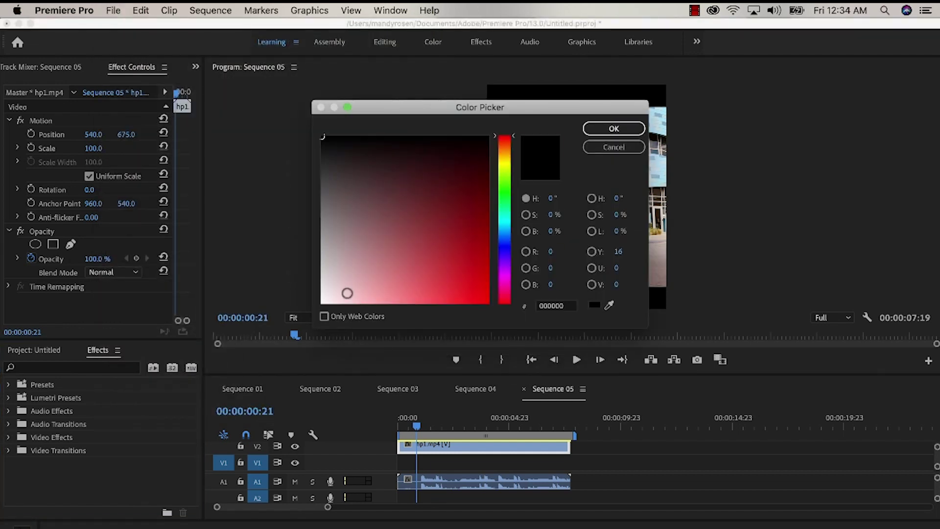
{"action": "left_click", "coordinate": [593, 133]}
{"action": "left_click", "coordinate": [503, 313]}
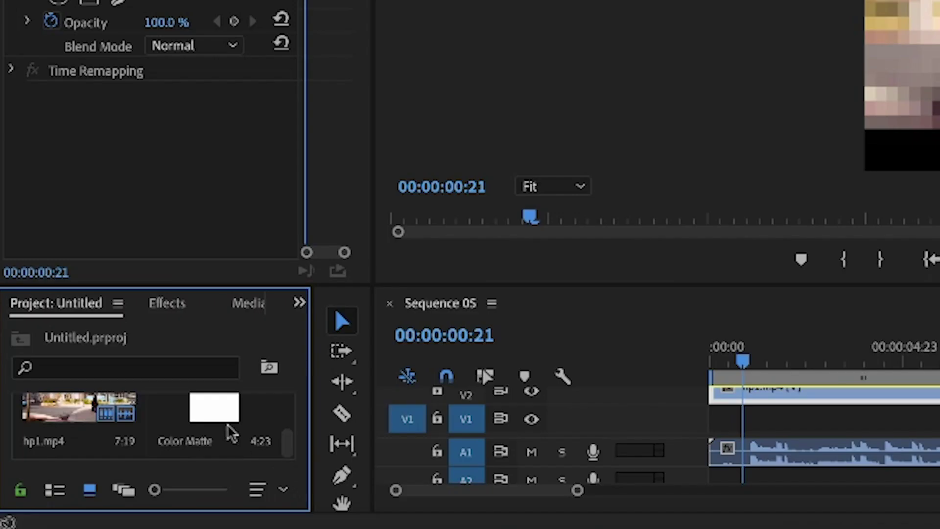
Step: Place the Color Matte on V1 beneath hp1.mp4 and extend it to the end of that clip
{"action": "left_click_drag", "start_coordinate": [127, 457], "coordinate": [444, 457]}
{"action": "left_click_drag", "start_coordinate": [813, 430], "coordinate": [773, 424]}
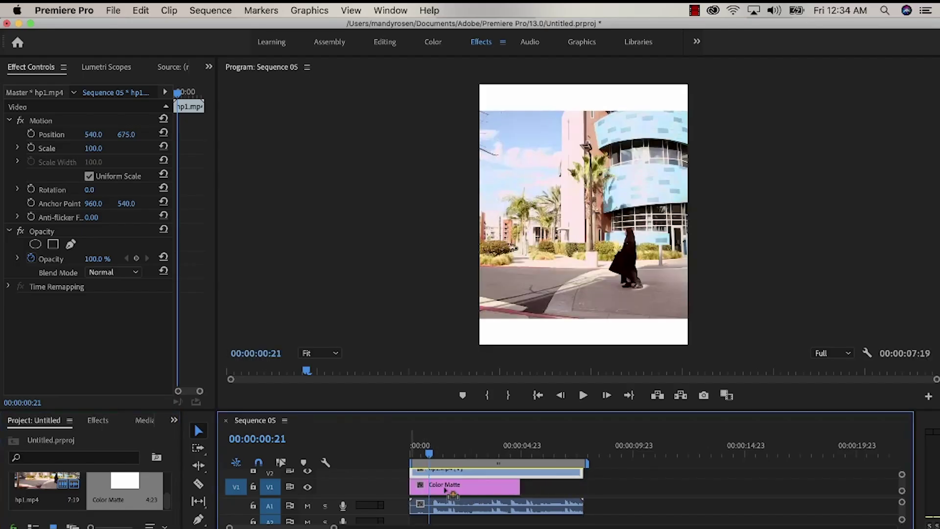
{"action": "left_click_drag", "start_coordinate": [509, 481], "coordinate": [582, 485]}
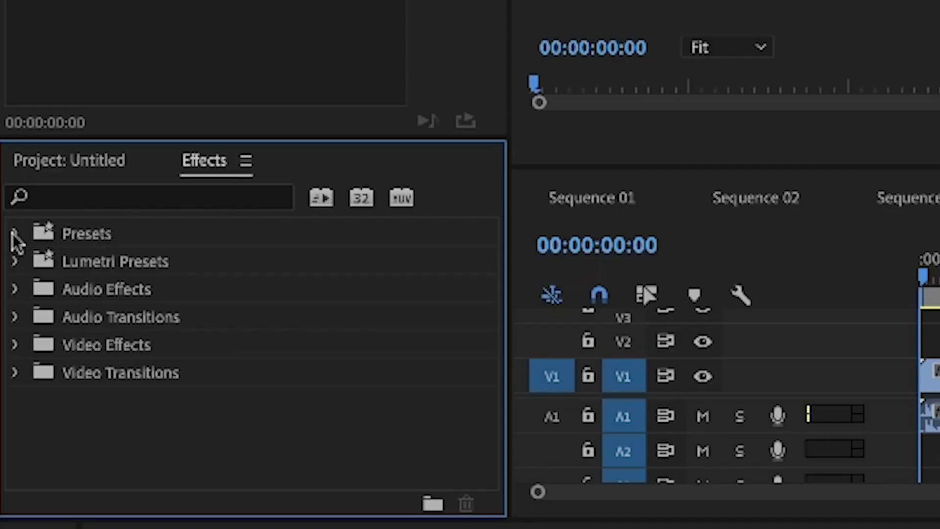
Step: Apply the Normal - Smooth Motion preset from Fake Handheld Movement - CINECOM.NET to the V1 clip in Sequence 06
{"action": "left_click", "coordinate": [7, 384]}
{"action": "left_click", "coordinate": [30, 373]}
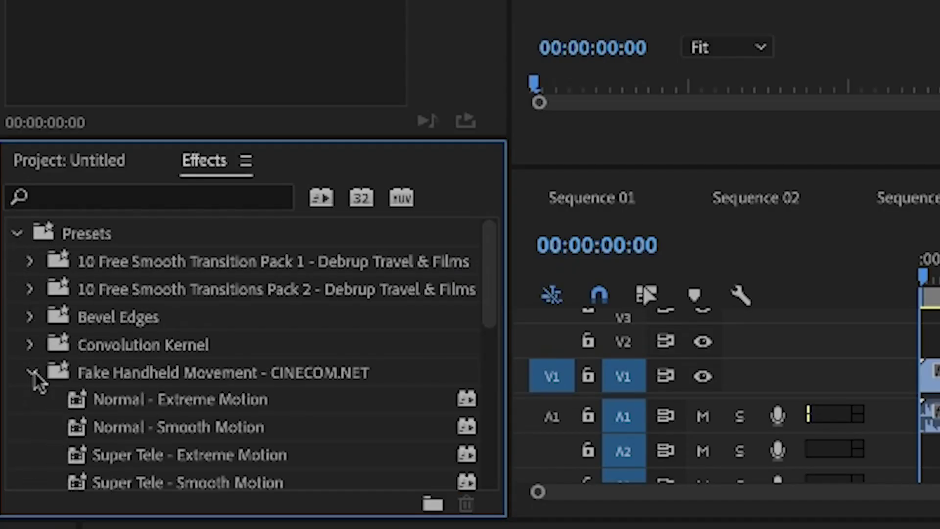
{"action": "left_click_drag", "start_coordinate": [272, 428], "coordinate": [933, 376]}
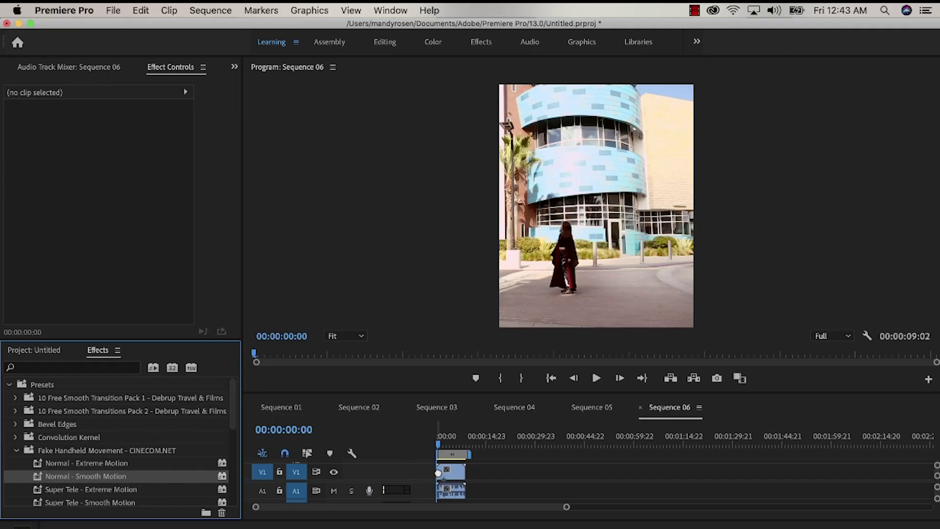